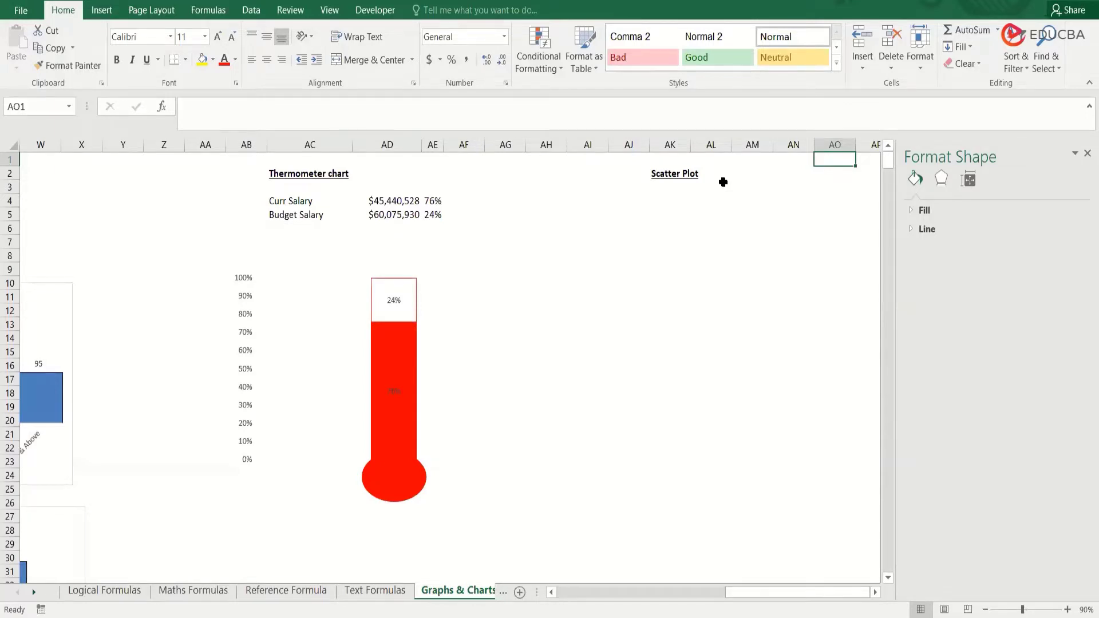
- Enter the label "Curr Salary" in cell AK3, directly under the Scatter Plot heading
key("Right")
key("Right")
key("Right")
key("Right")
key("Right")
key("Right")
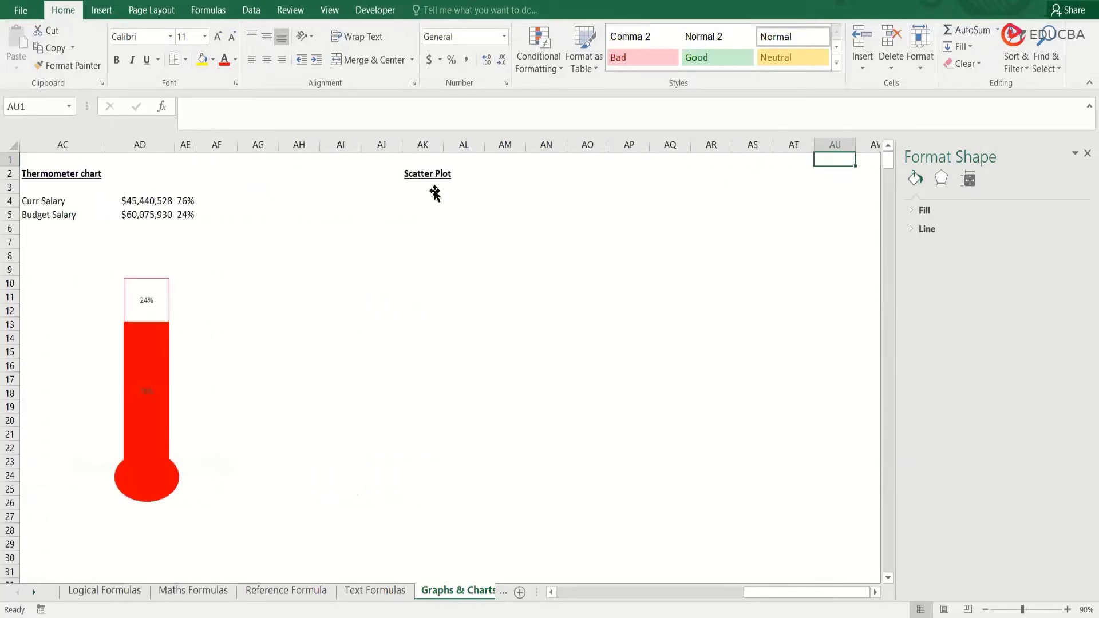
left_click(434, 189)
type("Curr Salary")
key("Return")
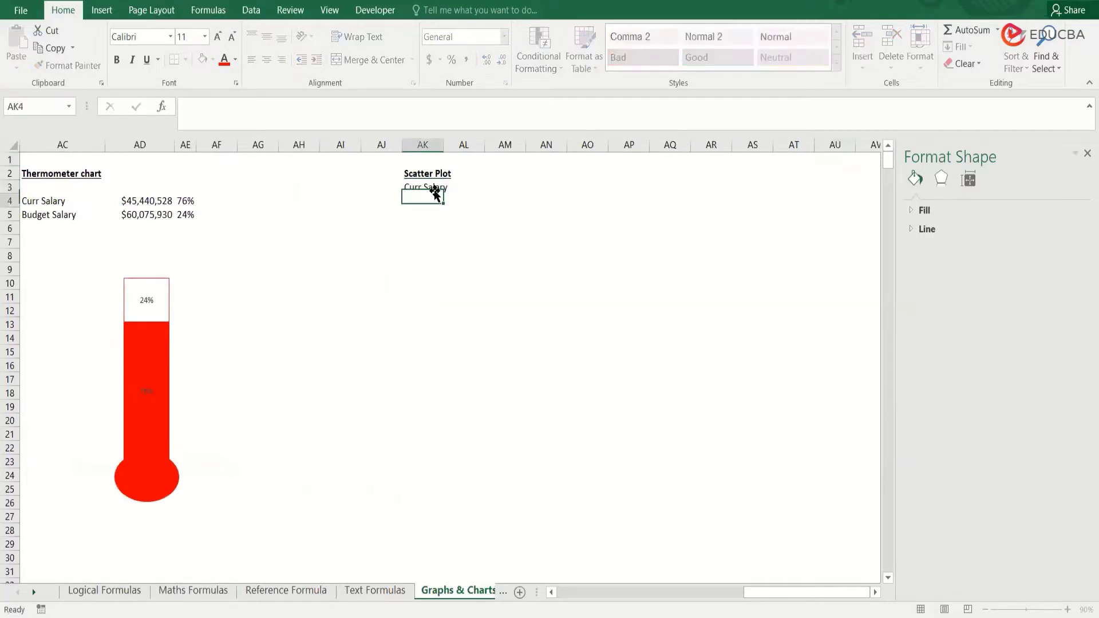
- Enter the label "New Salary" in cell AU3, on the same row as the Curr Salary label
key("Up")
key("Right")
key("Right")
key("Right")
key("Right")
key("Right")
key("Right")
key("Right")
key("Right")
key("Right")
key("Right")
key("Right")
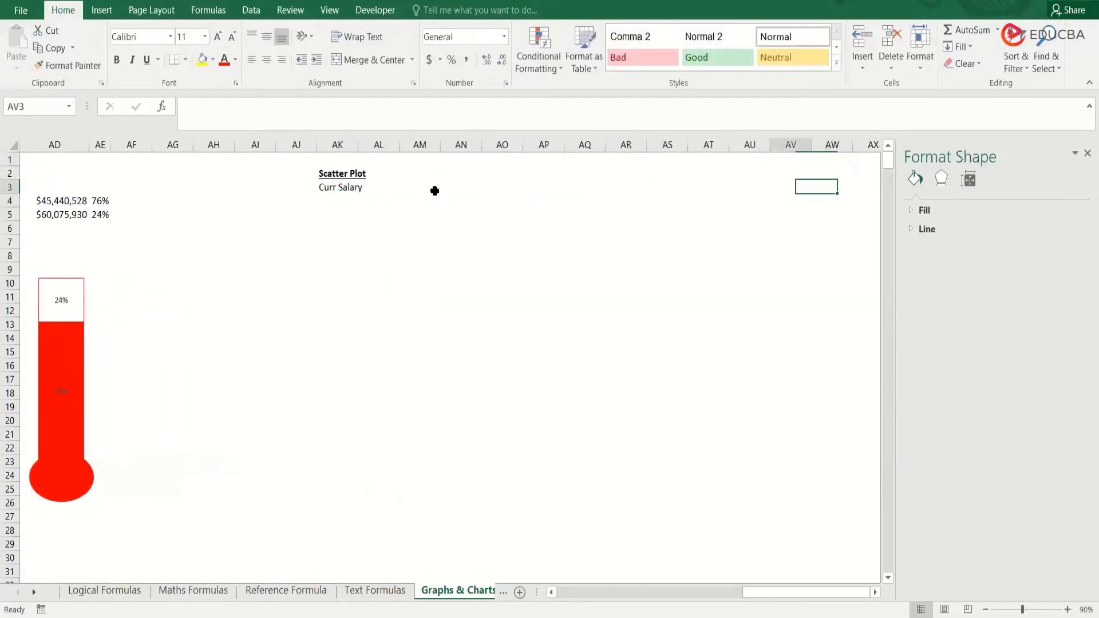
key("Left")
type("New Sla")
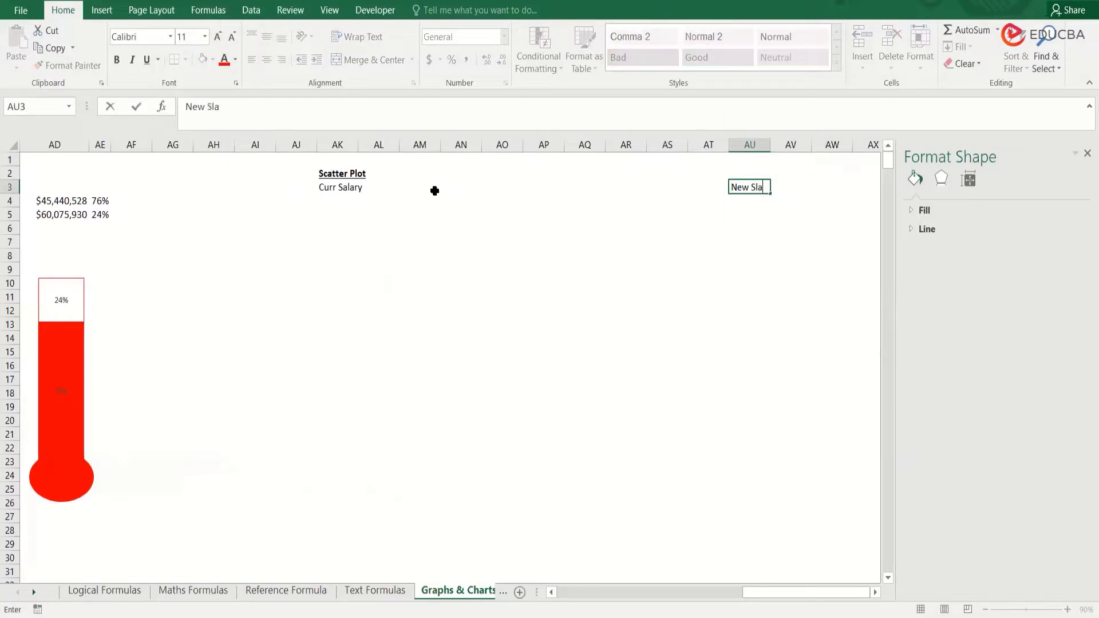
key("Return")
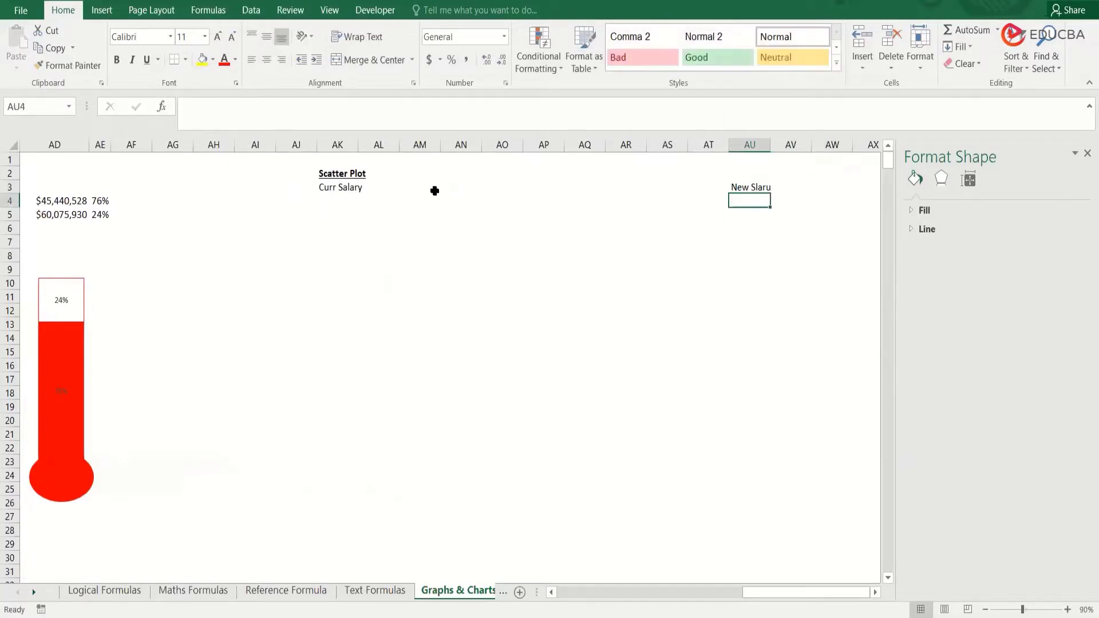
key("Up")
type("New Salary")
key("Return")
- Insert a markers-only scatter chart of the Yearly Salary column, including its header, from J2 to J743
key("ctrl+Home")
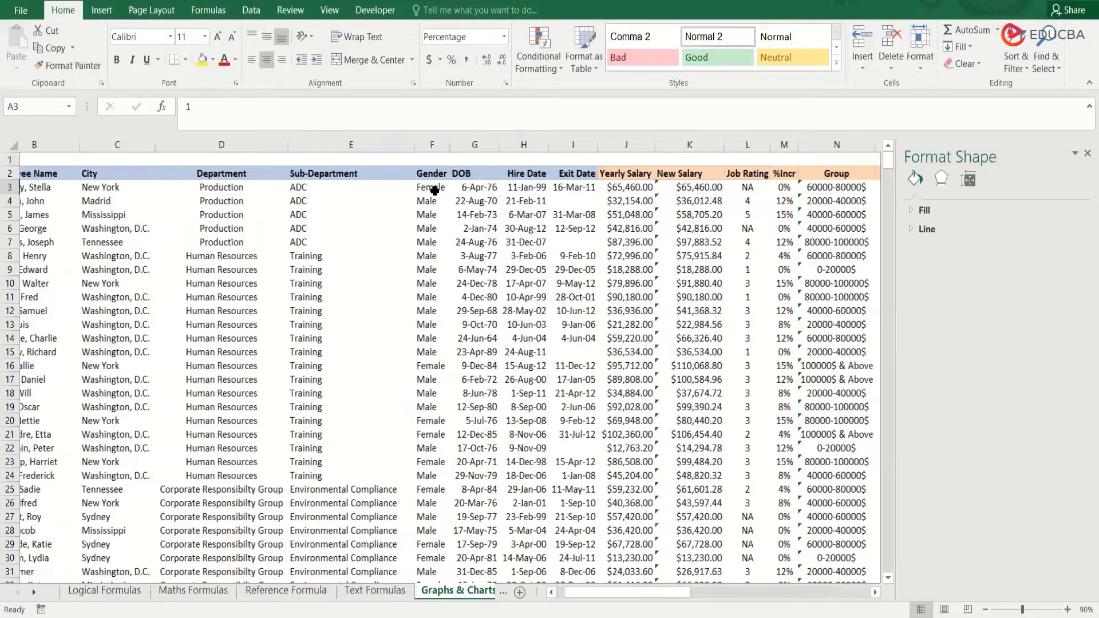
key("ctrl+Right")
key("Up")
key("Right")
key("Right")
key("Left")
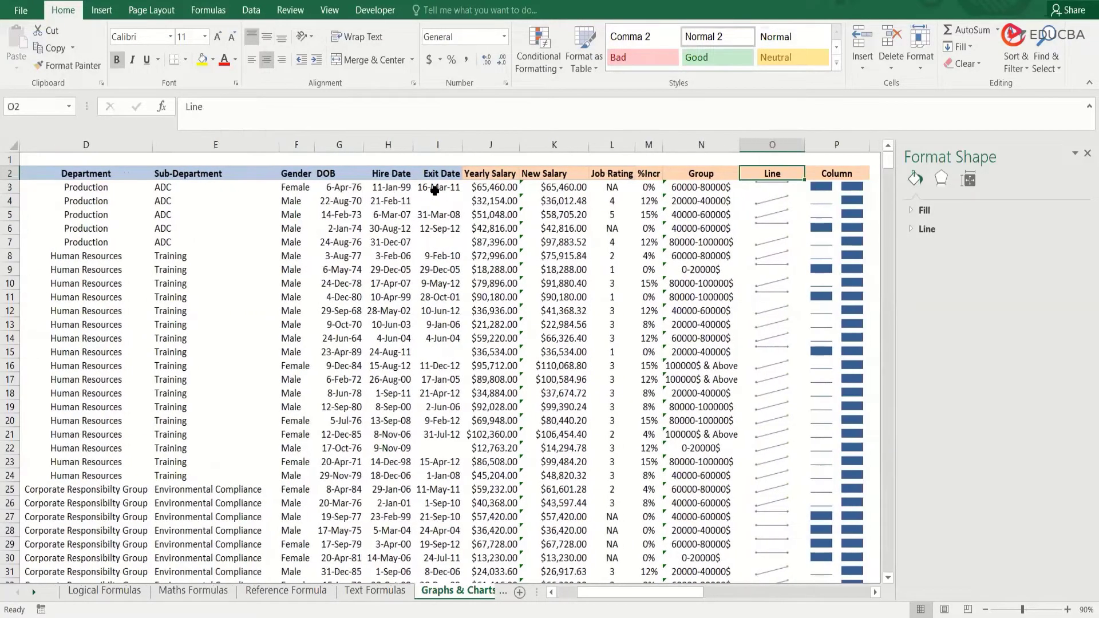
key("Left")
key("Left")
key("Left")
key("Left")
key("Left")
key("ctrl+shift+Down")
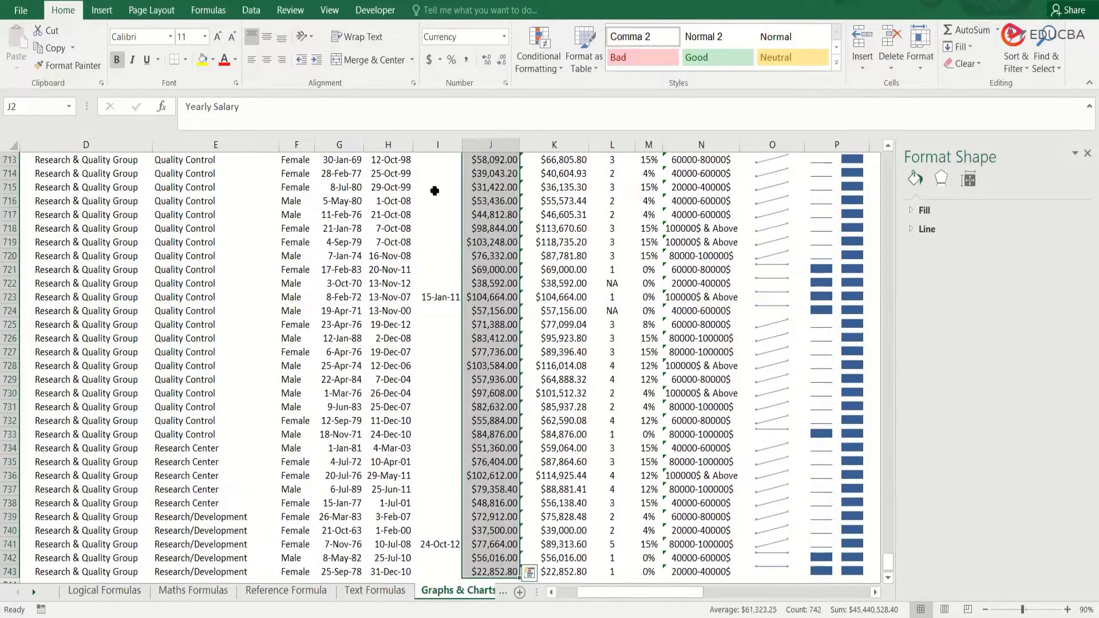
left_click(107, 11)
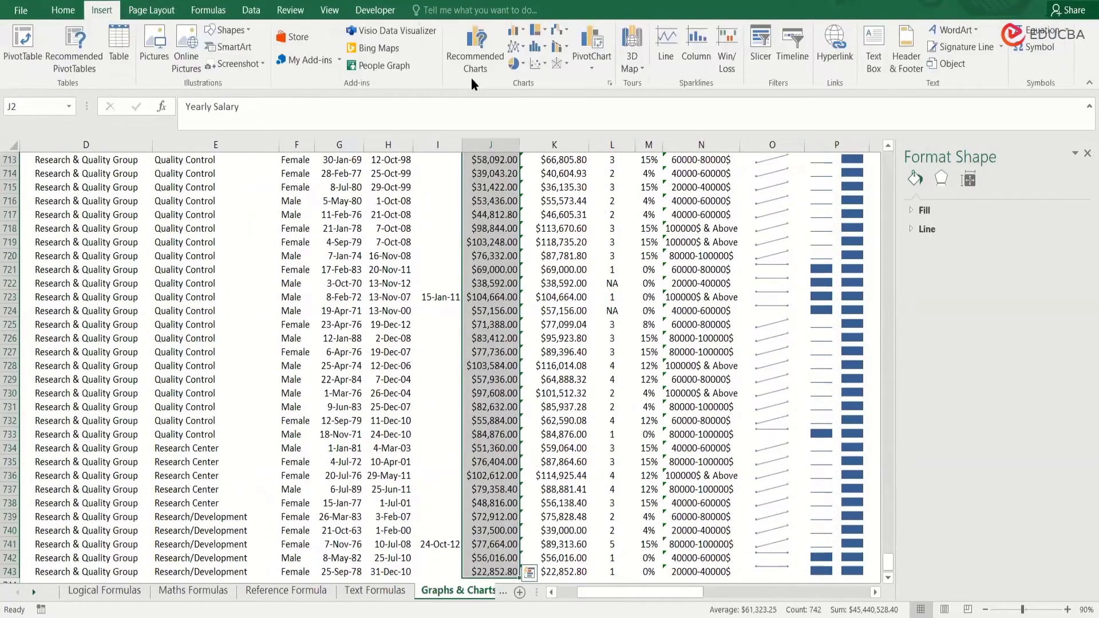
left_click(535, 65)
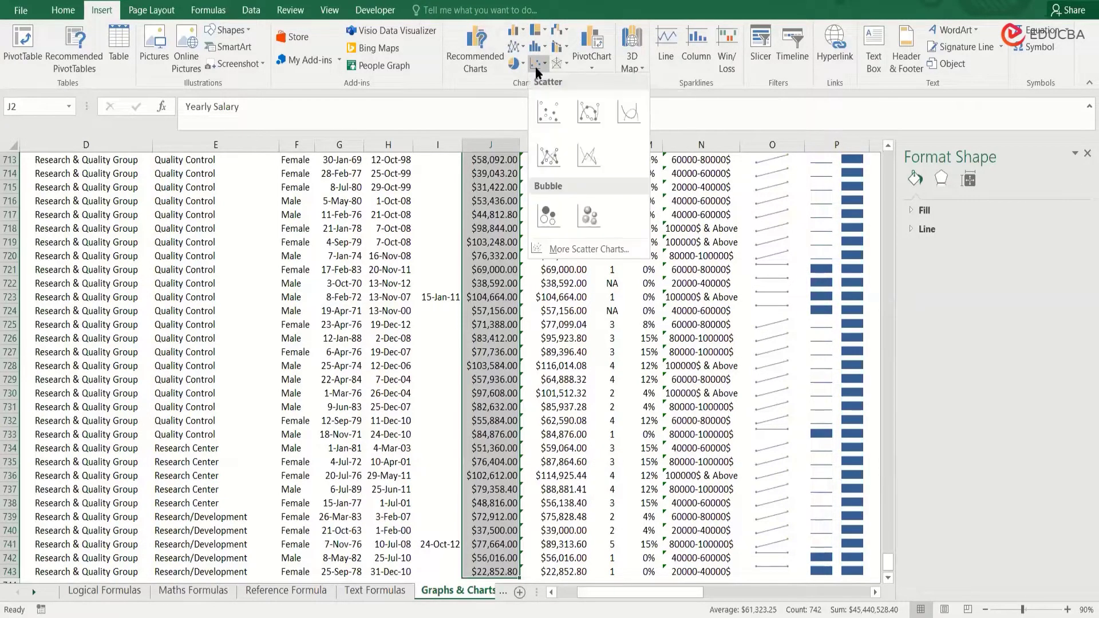
left_click(547, 114)
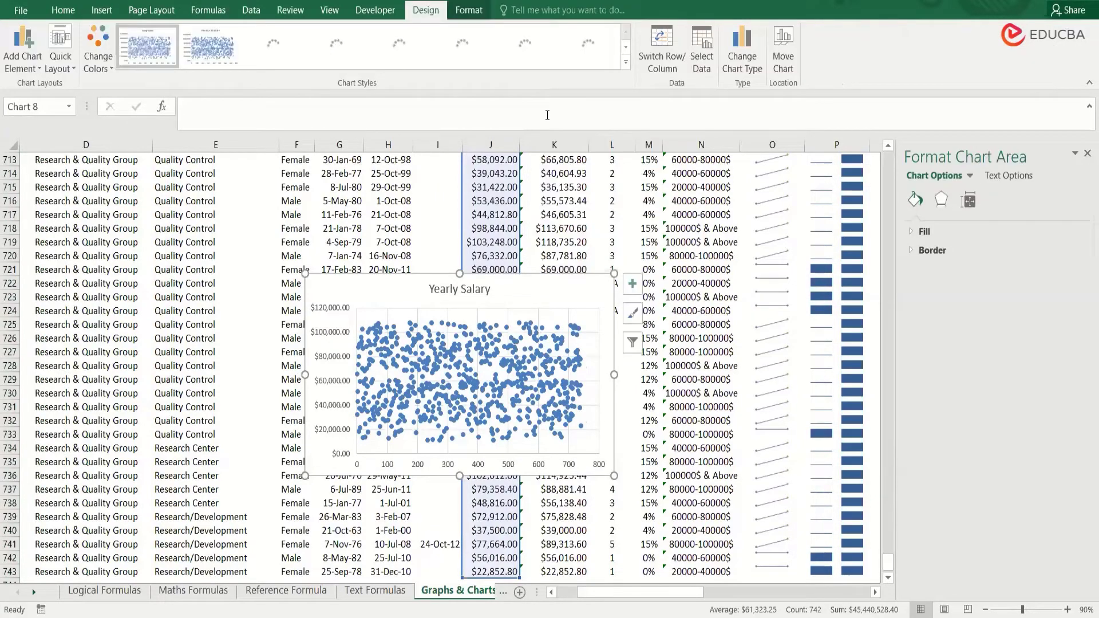
- Enlarge the Yearly Salary scatter chart and move it higher up over the data rows
left_click_drag(614, 476, 764, 509)
left_click_drag(664, 279, 615, 201)
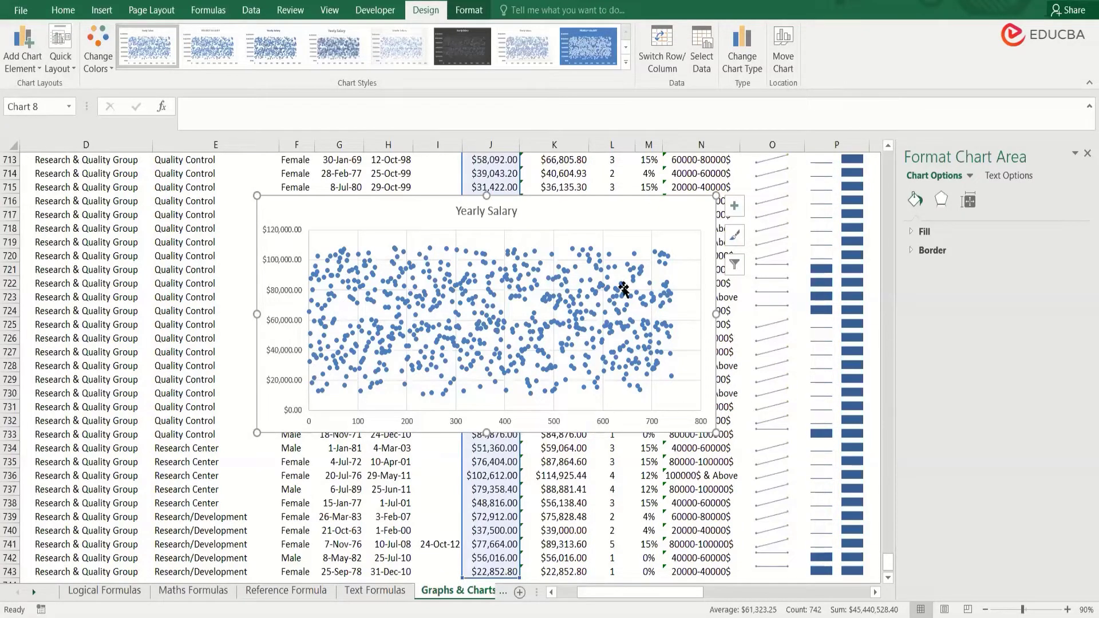
- Draw an unfilled oval about 6.49" wide around the central band of points in the Yearly Salary chart
left_click(101, 11)
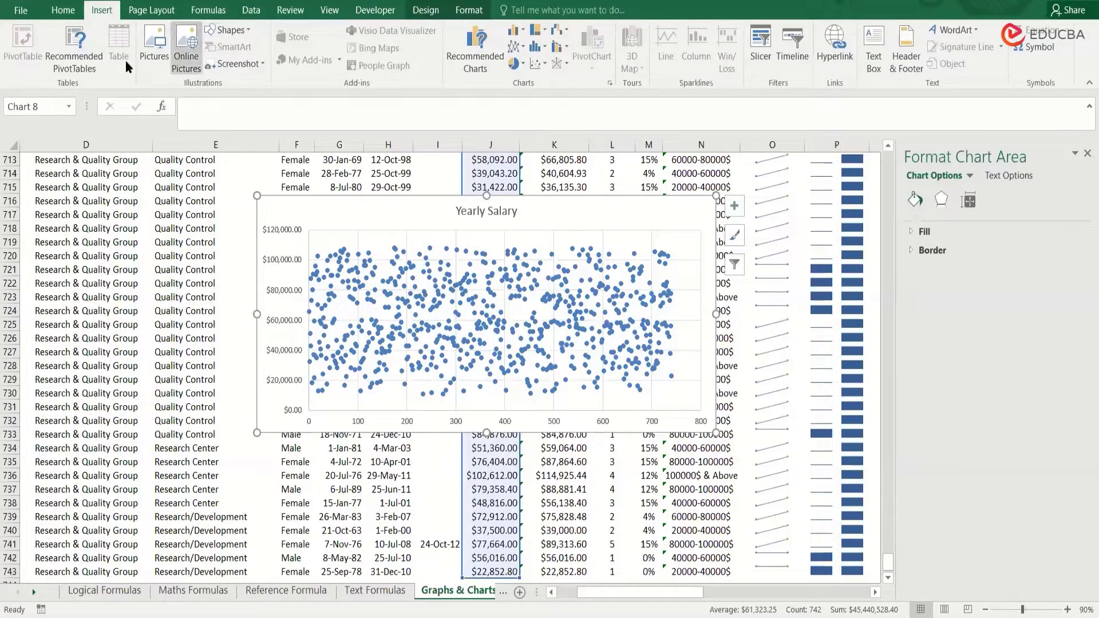
left_click(231, 30)
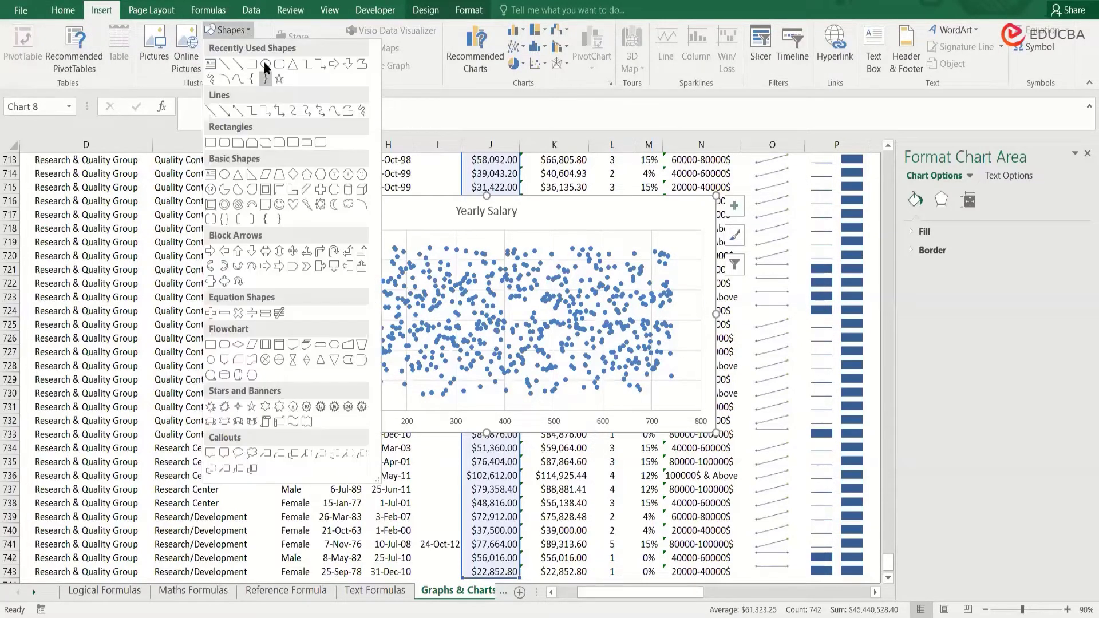
left_click(264, 60)
left_click_drag(292, 259, 693, 379)
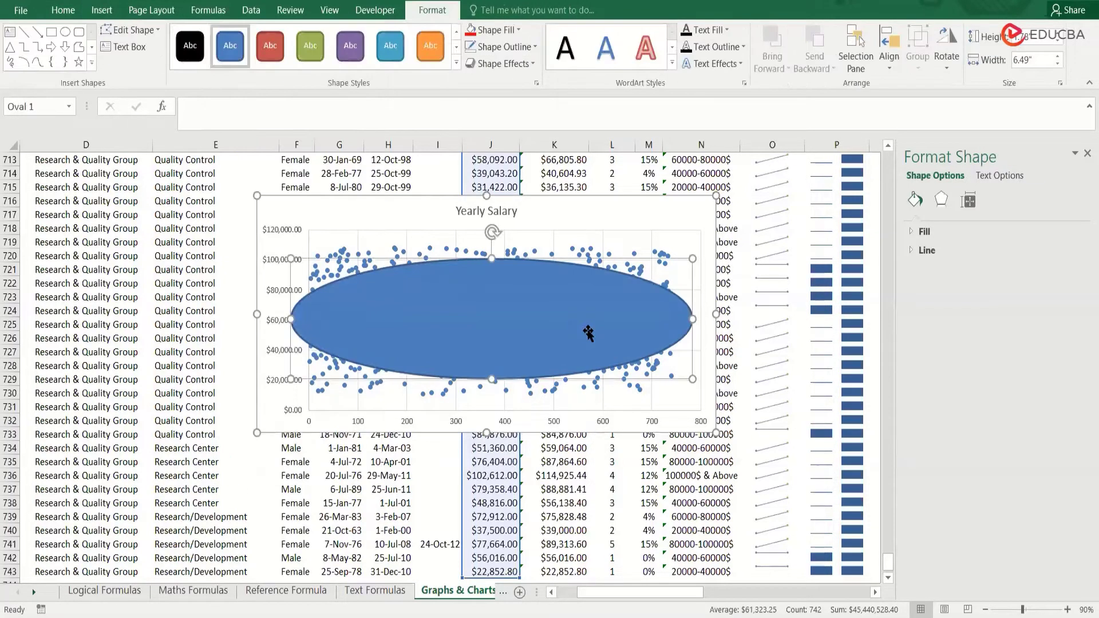
left_click(499, 31)
left_click(502, 183)
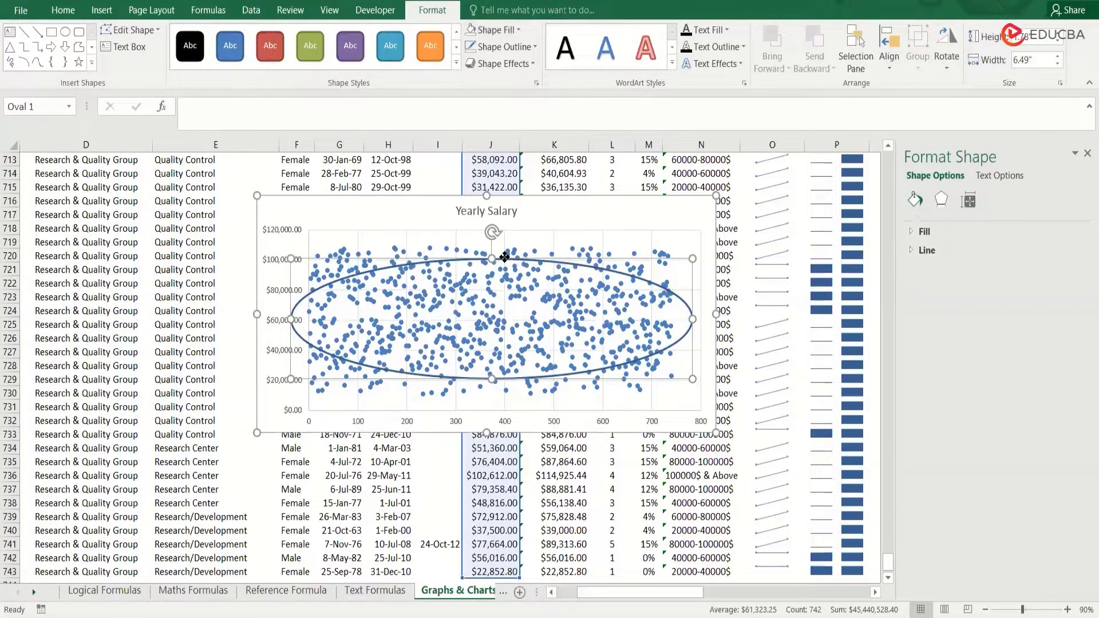
left_click_drag(504, 257, 504, 260)
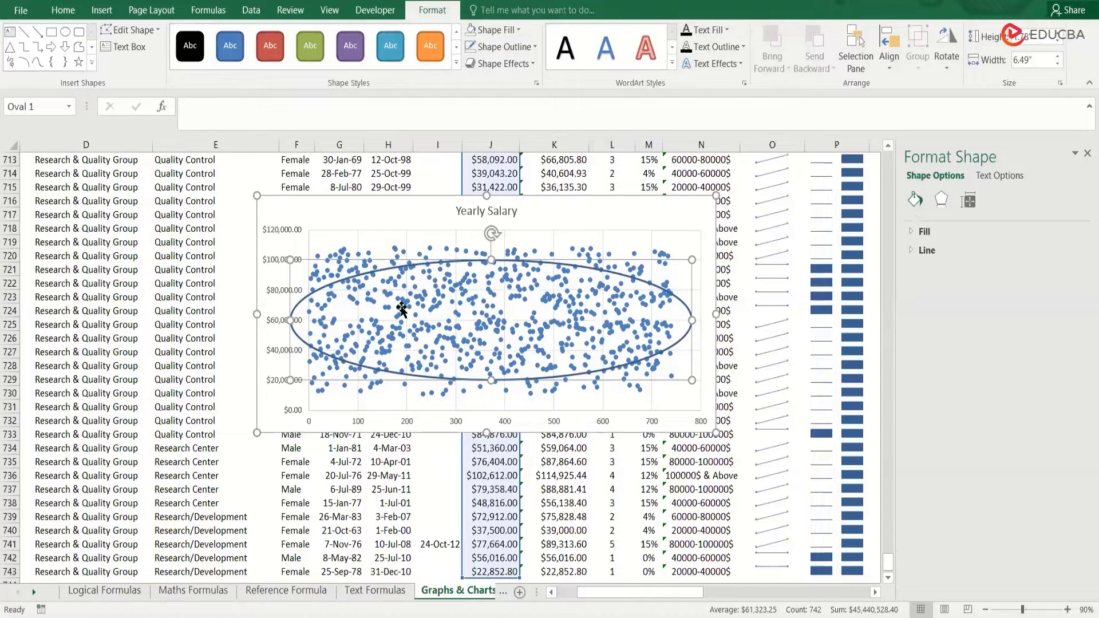
- Delete the oval drawn over the Yearly Salary chart
mouse_move(644, 312)
mouse_move(646, 282)
key("Delete")
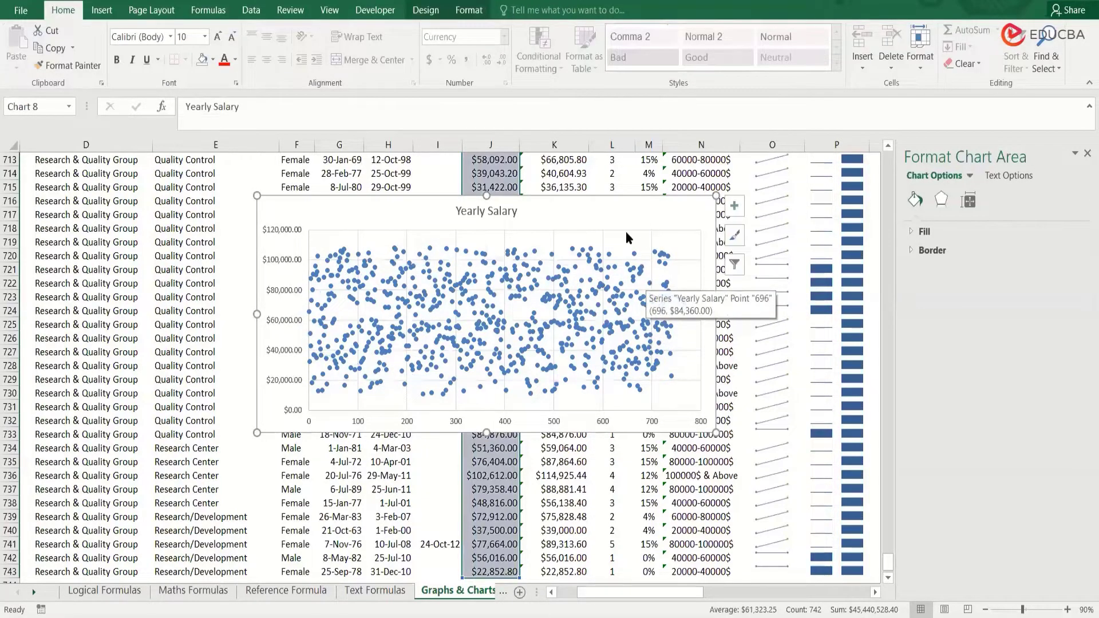
- Cut the Yearly Salary scatter chart and paste it at cell AK5, below the Curr Salary label
left_click(604, 195)
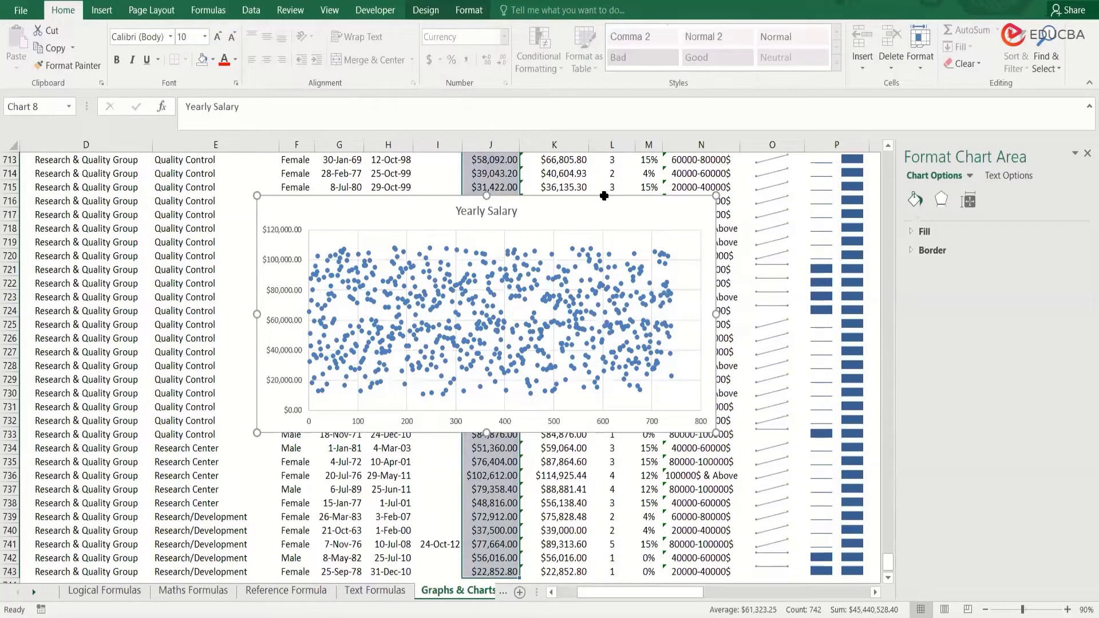
key("Delete")
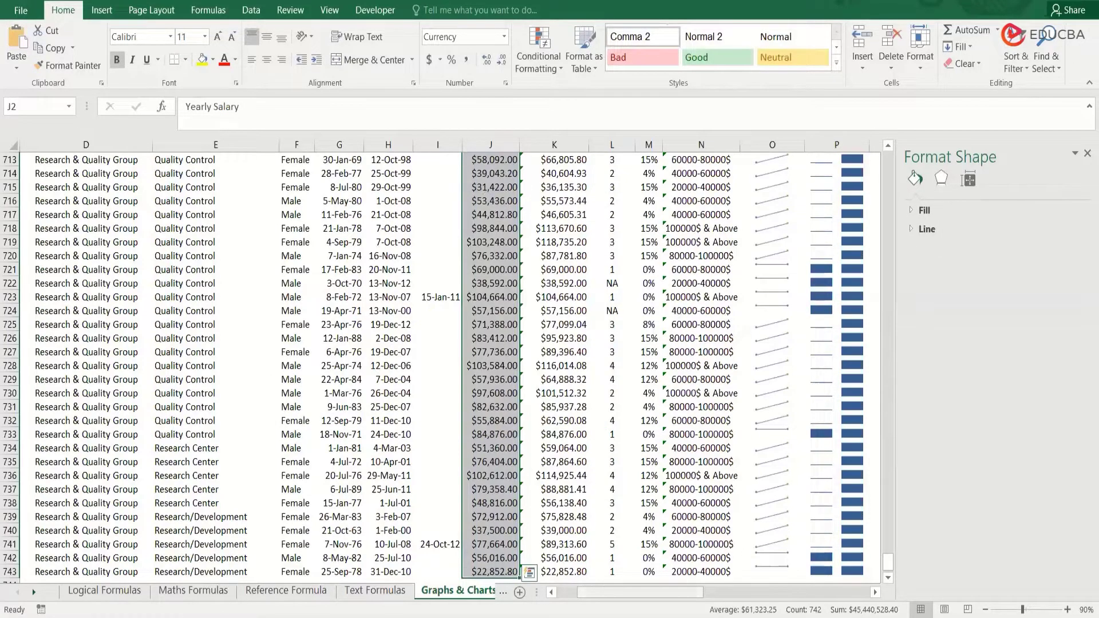
left_click_drag(660, 592, 827, 593)
left_click(348, 274)
key("ctrl+Left")
key("ctrl+Up")
key("ctrl+Up")
key("Right")
key("Right")
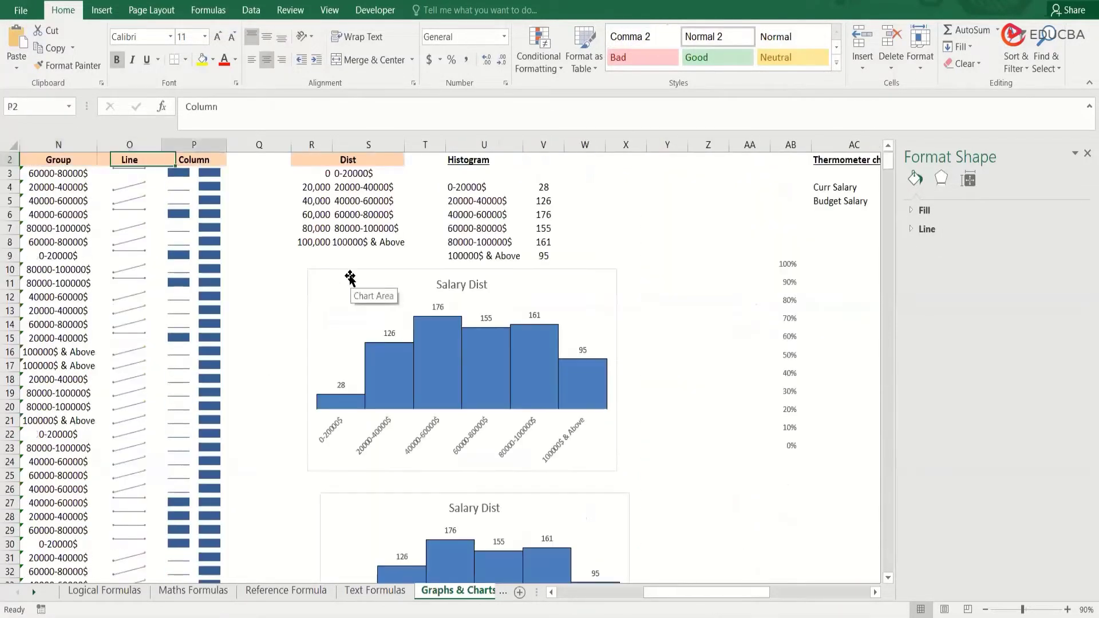
key("Right")
key("Right")
key("Right")
key("Right")
key("Right")
key("Right")
key("Right")
key("Right")
key("Right")
key("Right")
key("Right")
key("Right")
key("Right")
key("Right")
key("Right")
key("Right")
key("Right")
key("Right")
key("Right")
key("Right")
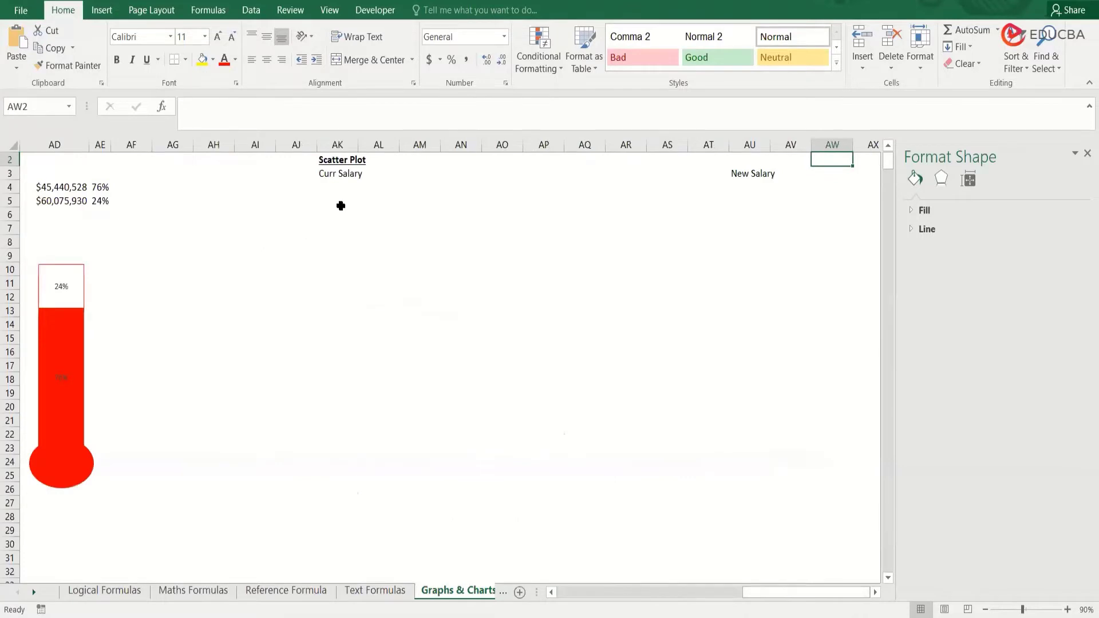
left_click(340, 206)
key("ctrl+v")
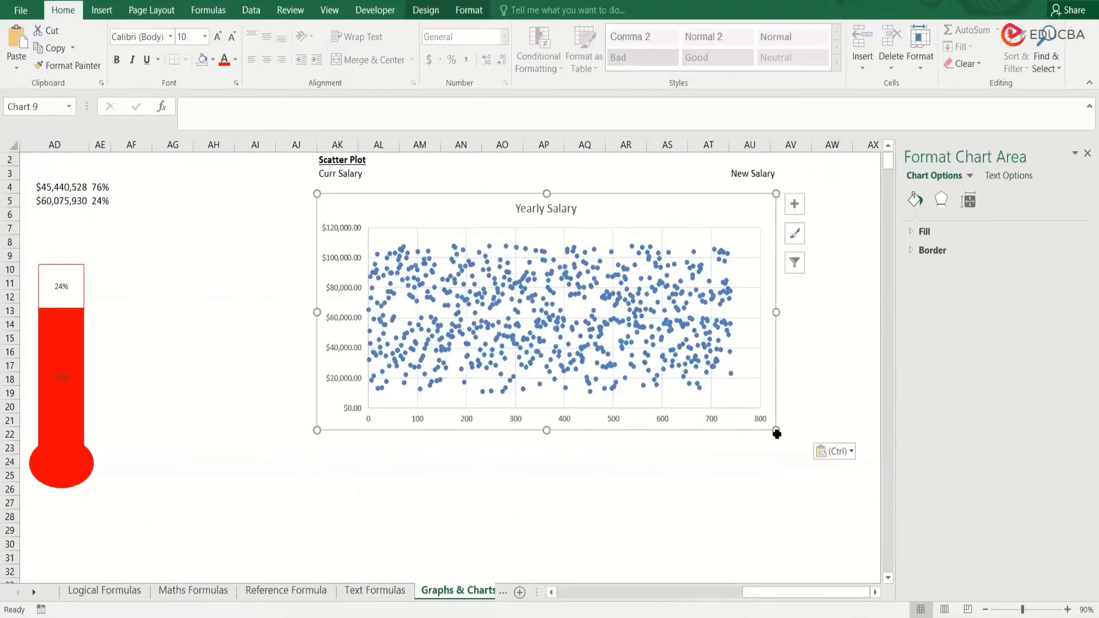
- Shrink the pasted Yearly Salary chart slightly and shift it so it ends before the New Salary label
left_click_drag(769, 428, 733, 415)
left_click_drag(629, 194, 599, 191)
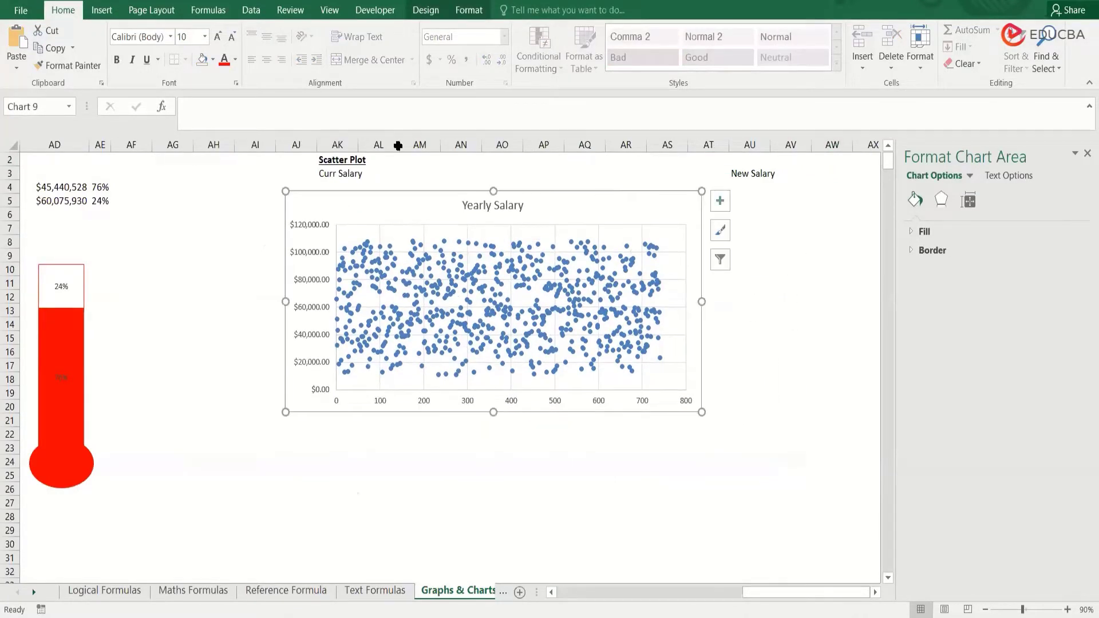
- Insert a markers-only scatter chart of the New Salary column, including its header, from K2 to K743
left_click(216, 180)
key("Left")
key("Left")
key("Left")
key("Left")
key("Left")
key("Left")
key("Left")
key("Left")
key("Left")
key("Left")
key("Left")
key("Left")
key("Left")
key("Left")
key("Left")
key("Left")
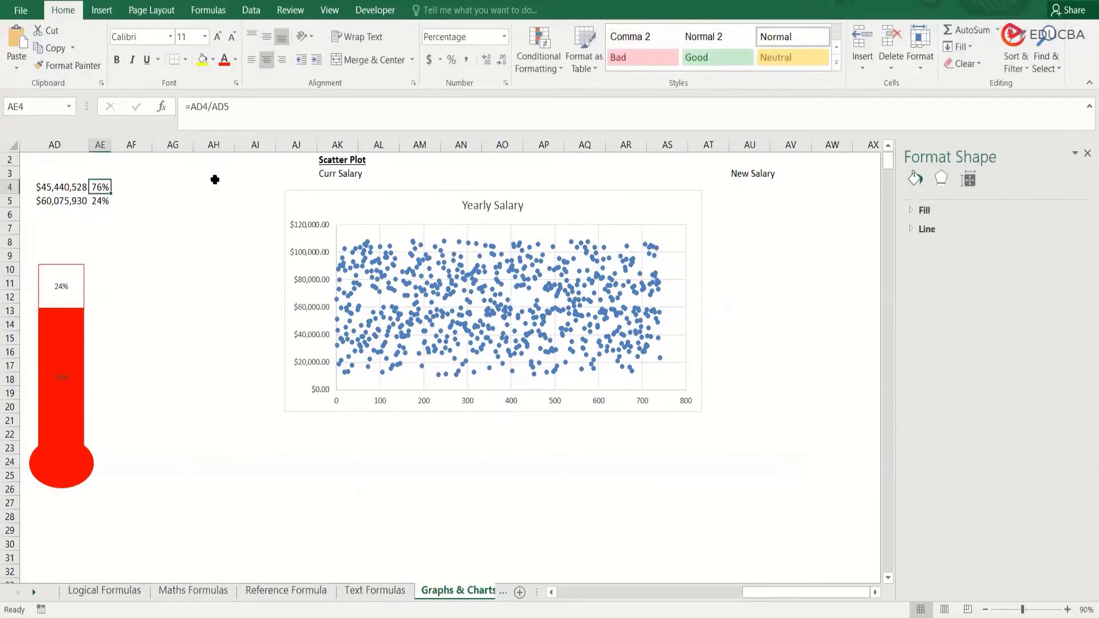
key("ctrl+Left")
key("ctrl+Left")
key("ctrl+Left")
key("ctrl+Left")
key("Up")
key("Right")
key("Right")
key("Right")
key("Right")
key("Right")
key("Right")
key("Right")
key("Right")
key("Right")
key("Right")
key("Right")
key("Right")
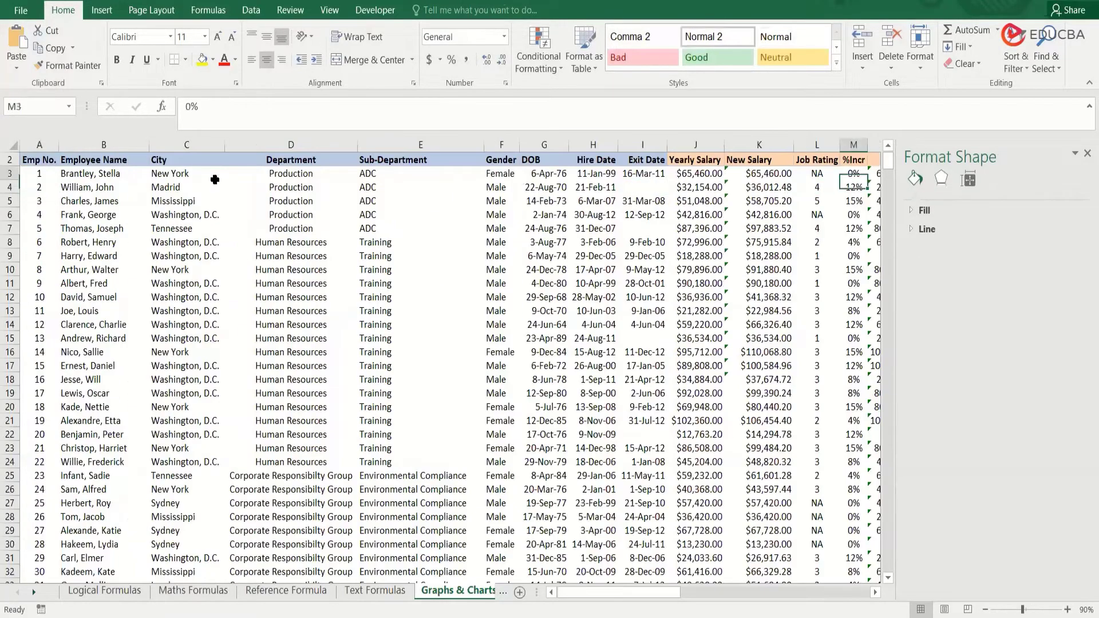
key("Left")
key("Left")
key("Up")
key("Left")
key("Right")
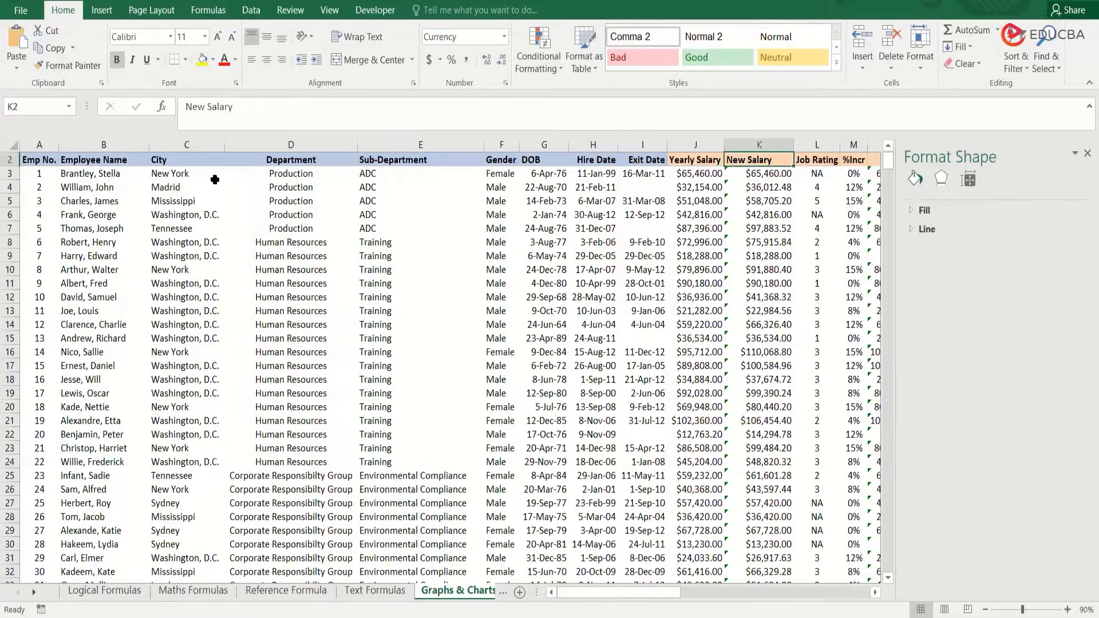
key("ctrl+shift+Down")
left_click(101, 11)
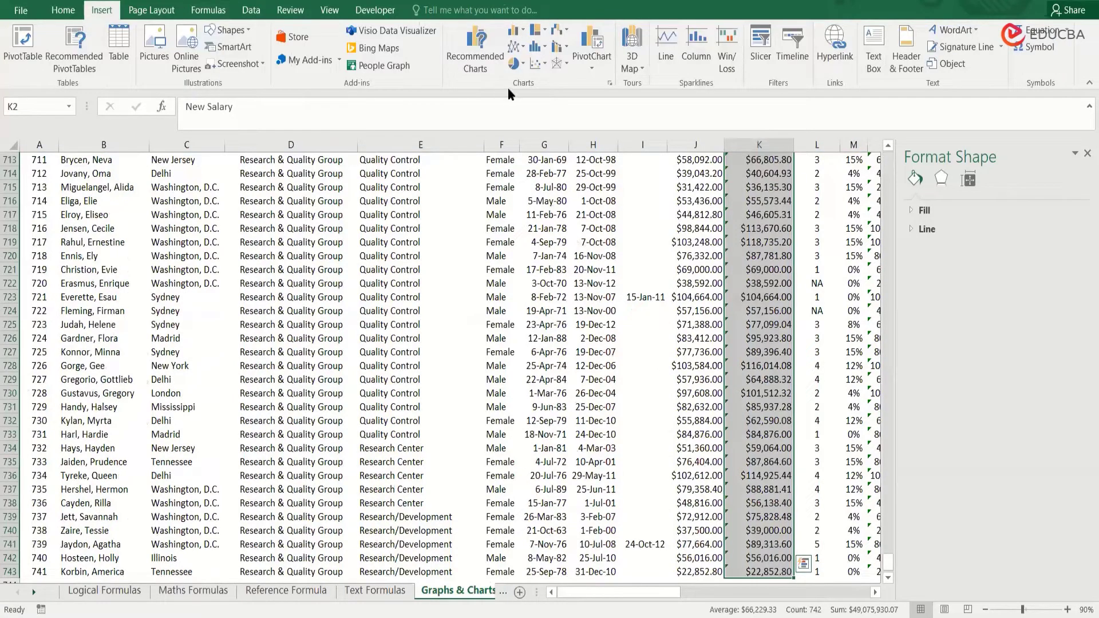
left_click(537, 65)
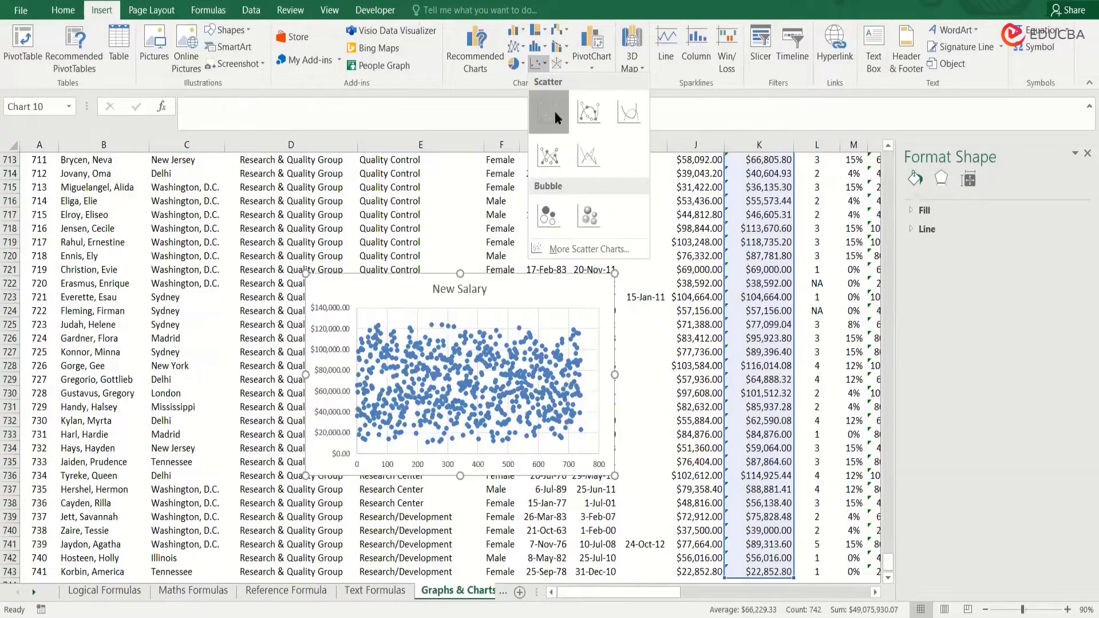
left_click(555, 109)
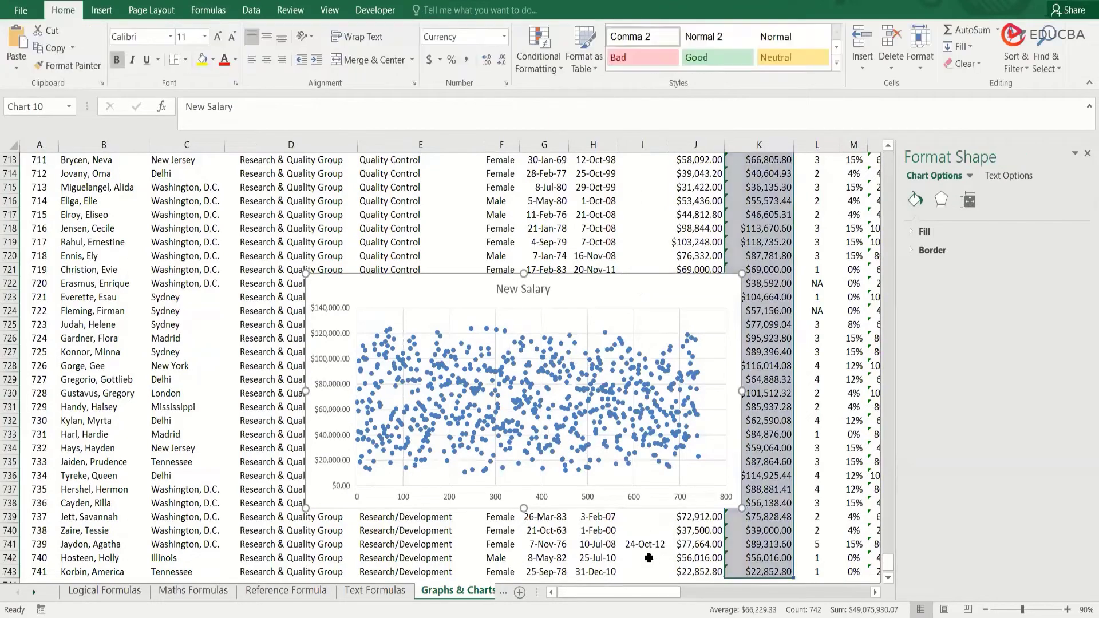
- Cut the New Salary scatter chart and paste it at cell AU5, below the New Salary label
key("Escape")
left_click_drag(643, 591, 753, 592)
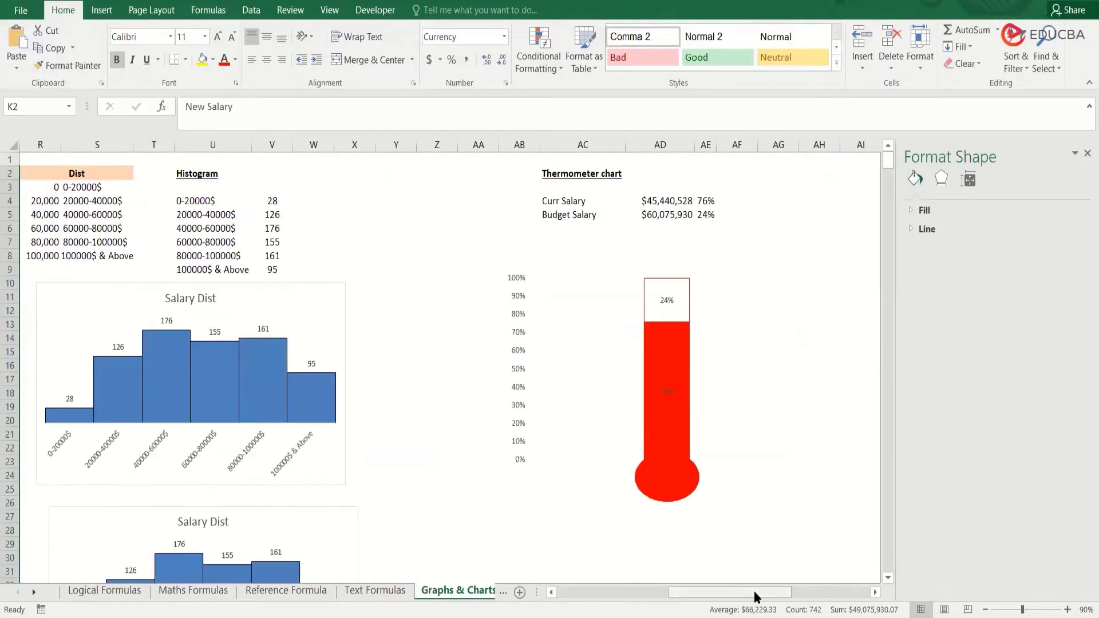
left_click_drag(753, 592, 851, 590)
left_click(736, 220)
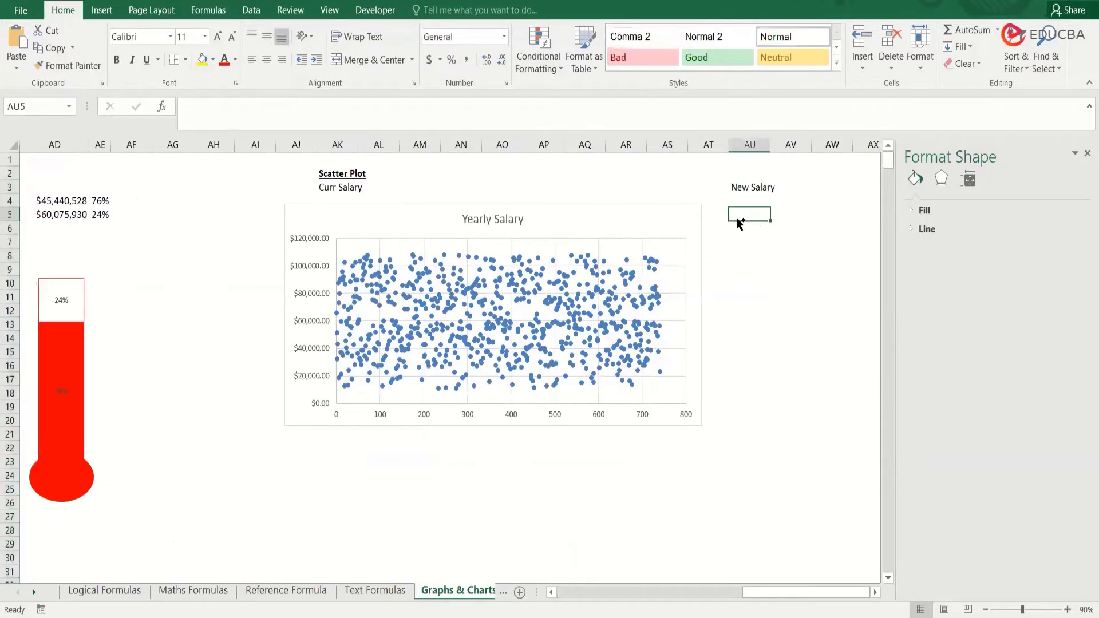
key("ctrl+v")
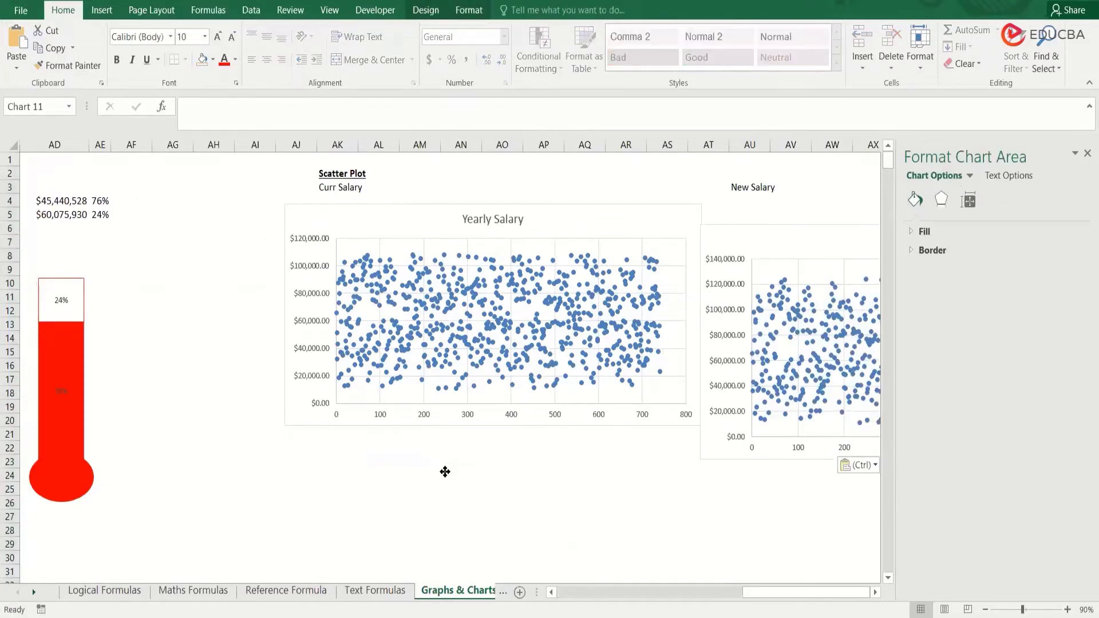
- Move the New Salary chart beside the Yearly Salary chart with their upper edges aligned
left_click_drag(445, 472, 769, 209)
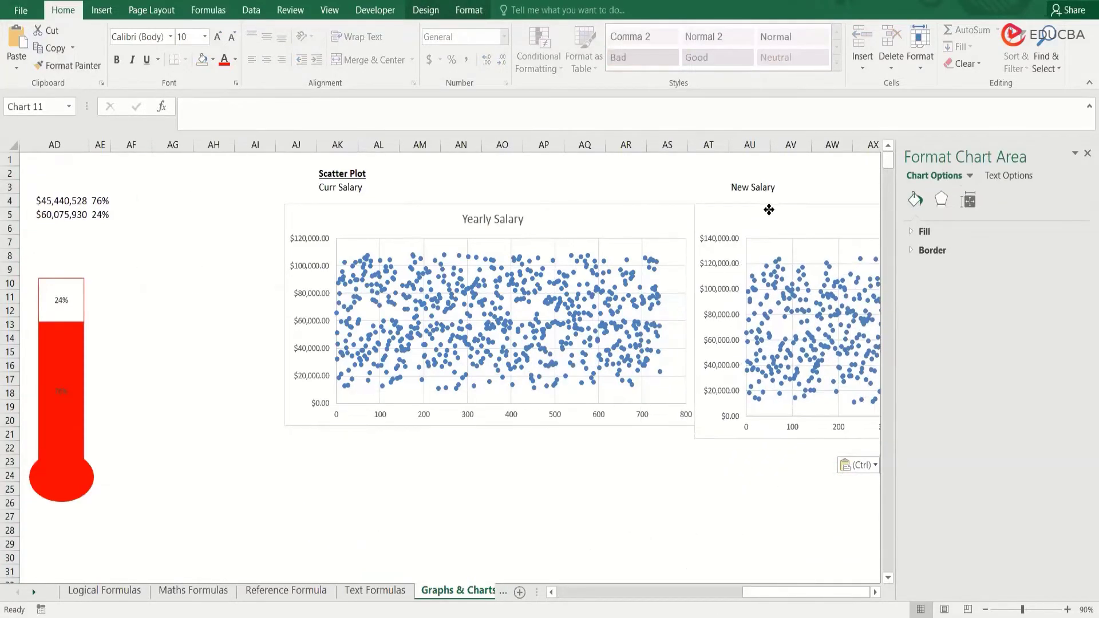
left_click(875, 591)
left_click(875, 591)
left_click(875, 591)
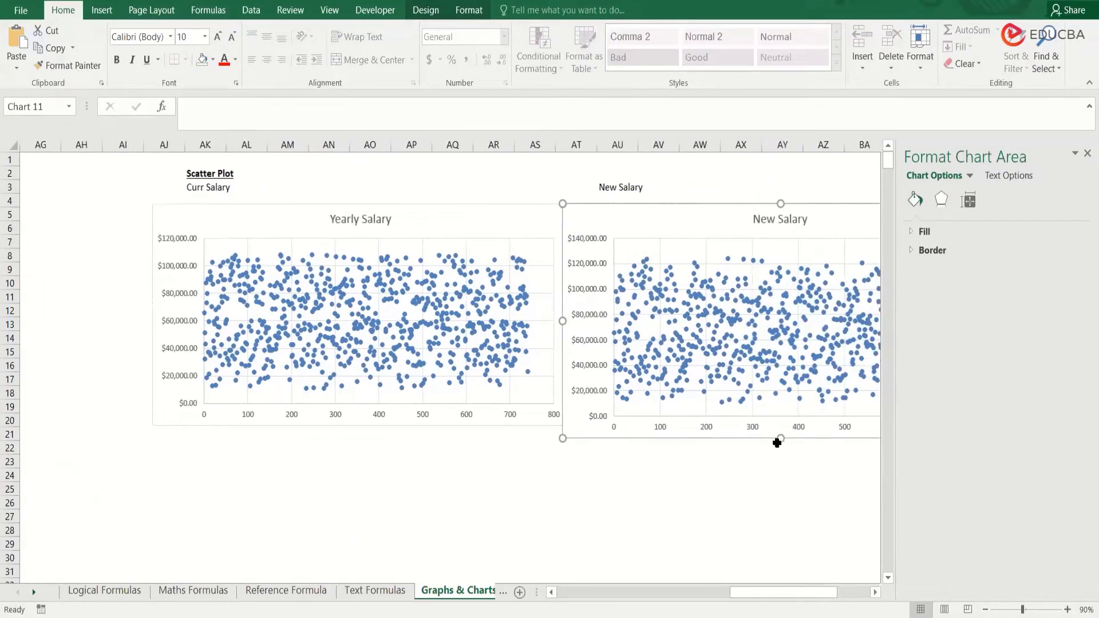
- Reduce the New Salary chart's height so its lower edge aligns with the Yearly Salary chart
left_click_drag(778, 439, 778, 425)
left_click(708, 463)
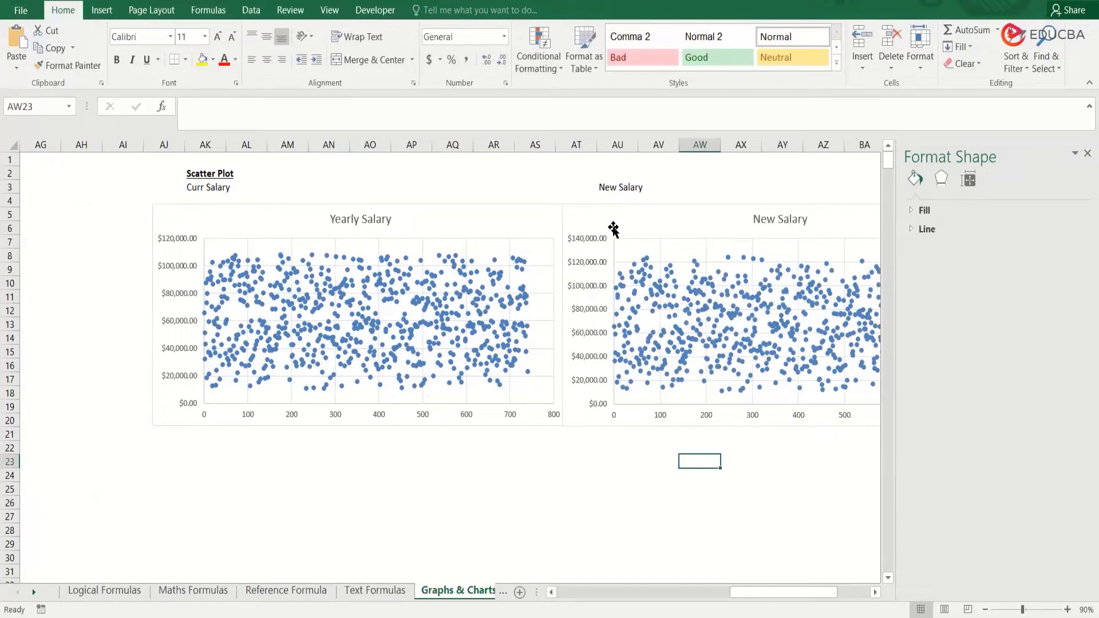
left_click(742, 445)
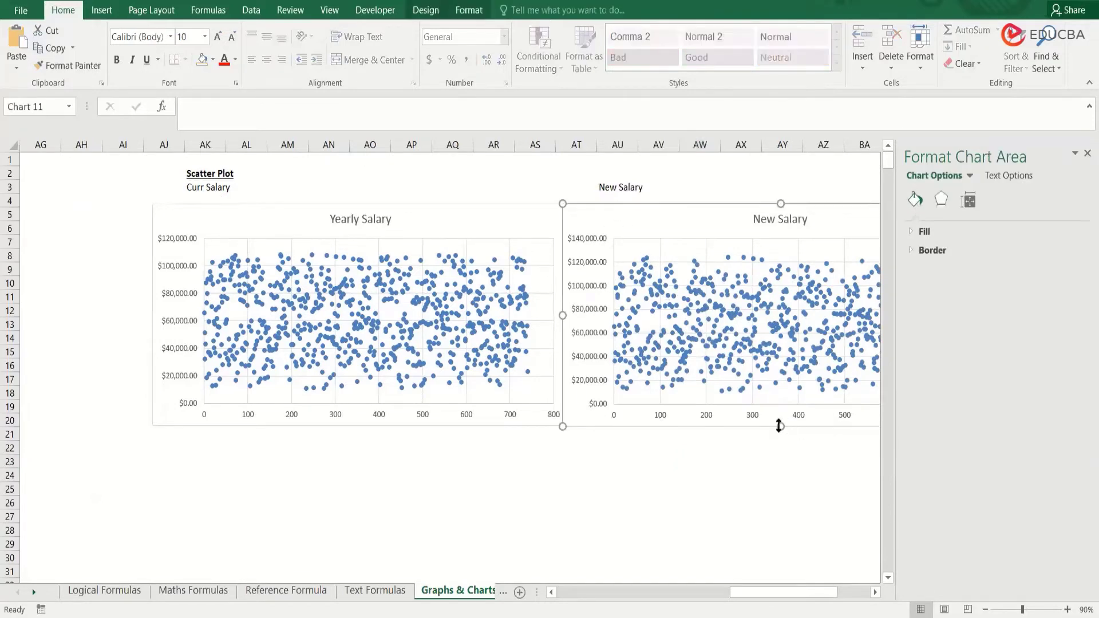
left_click_drag(778, 426, 779, 425)
left_click(705, 489)
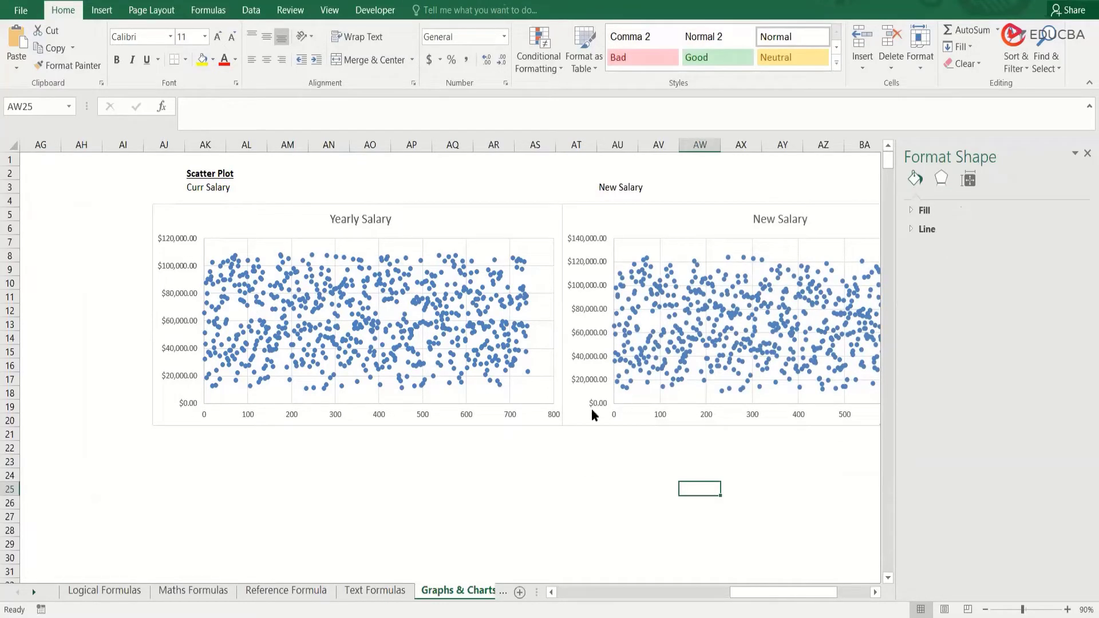
- Set the maximum bound of the Yearly Salary chart's vertical axis to 140000 to match the New Salary chart
left_click(591, 267)
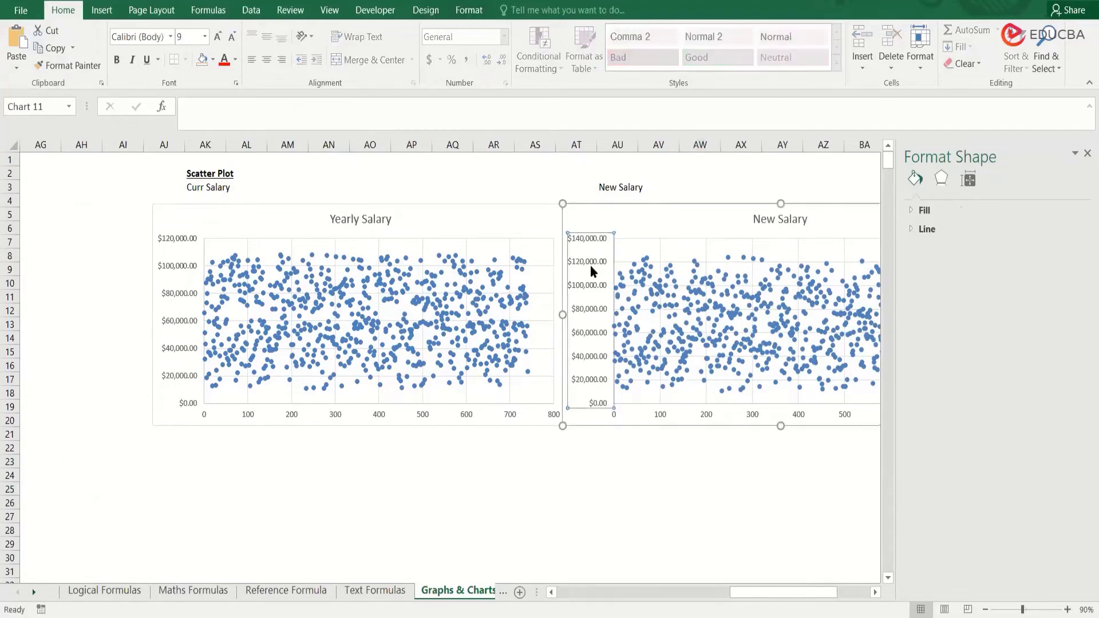
left_click(195, 240)
right_click(195, 240)
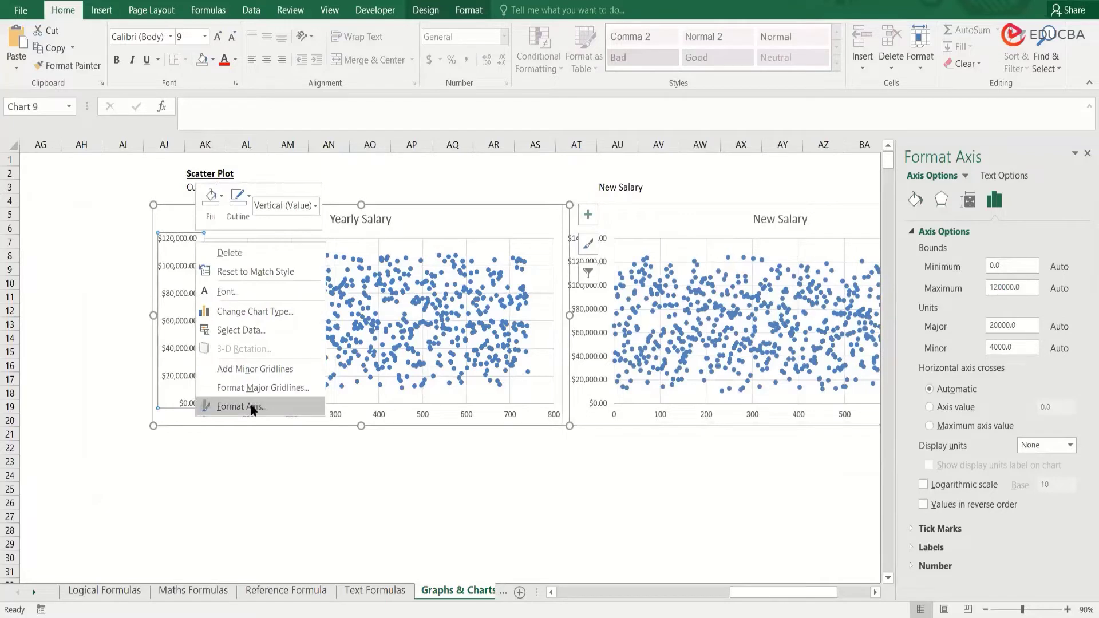
left_click(179, 257)
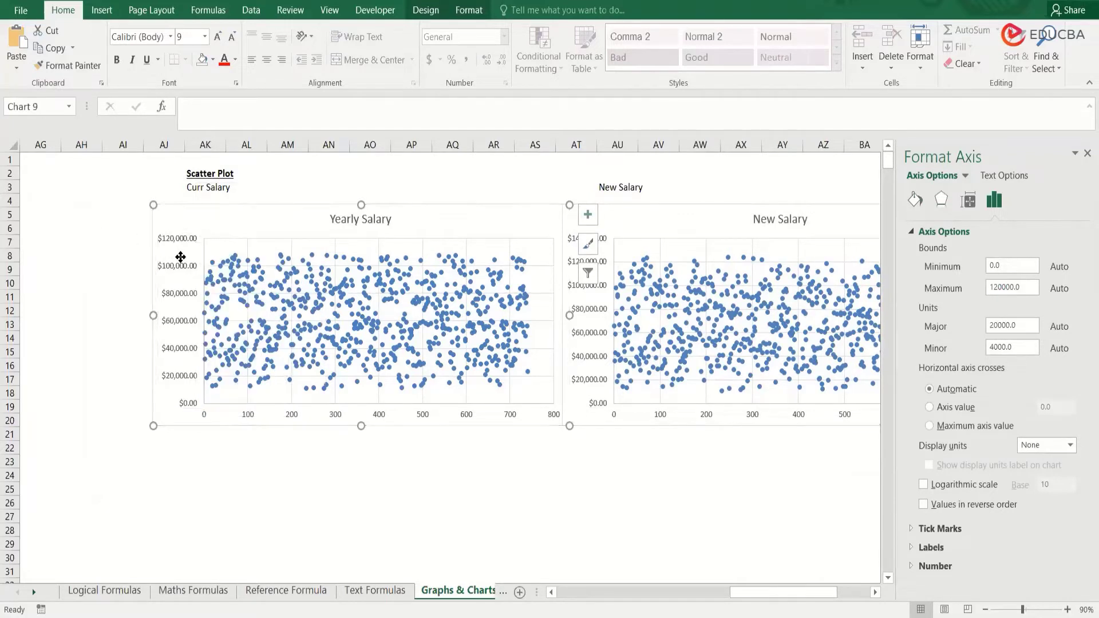
right_click(177, 265)
left_click(228, 432)
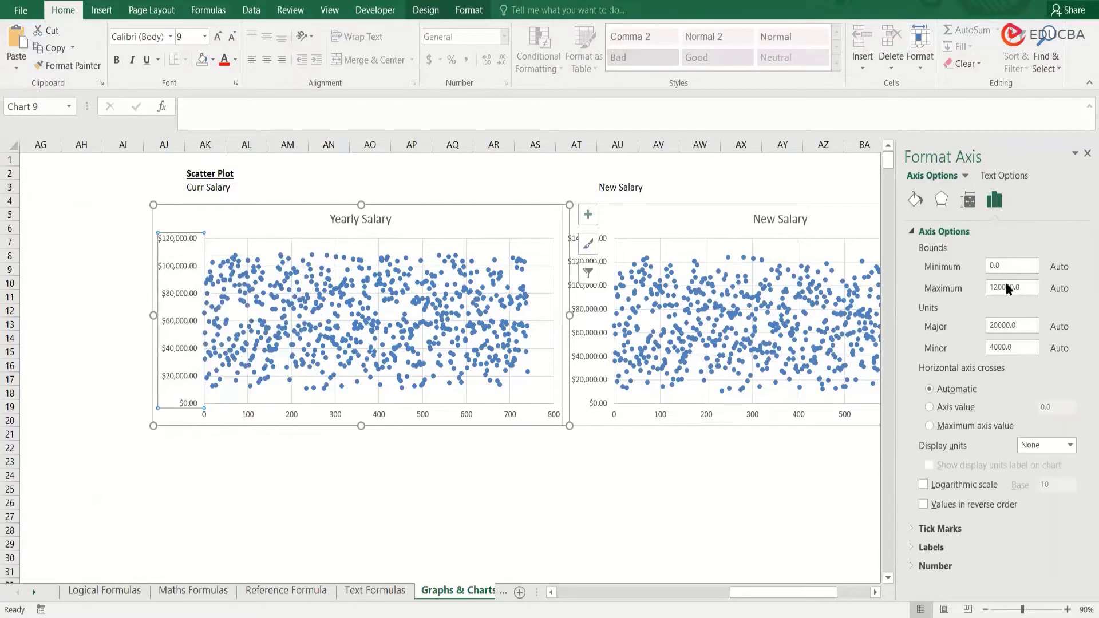
left_click(997, 284)
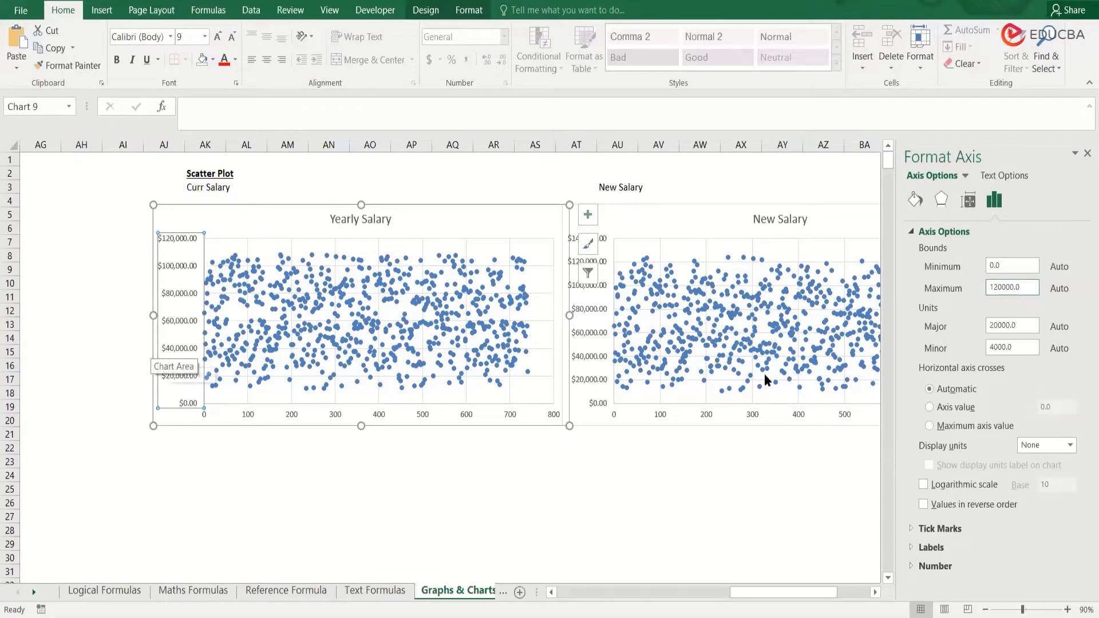
key("BackSpace")
type("4")
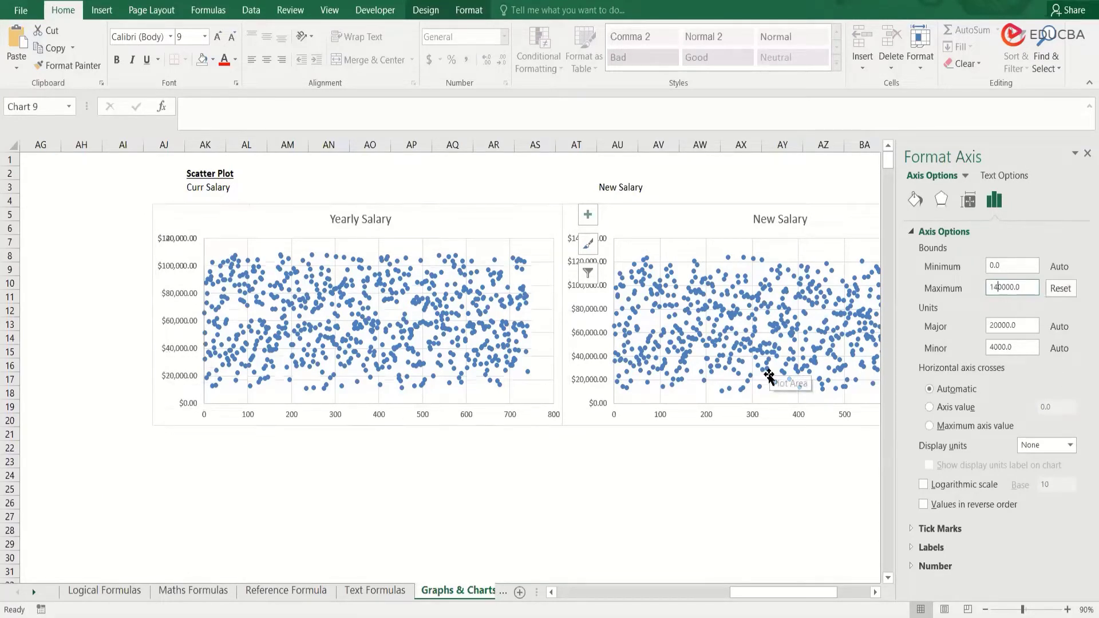
left_click(626, 458)
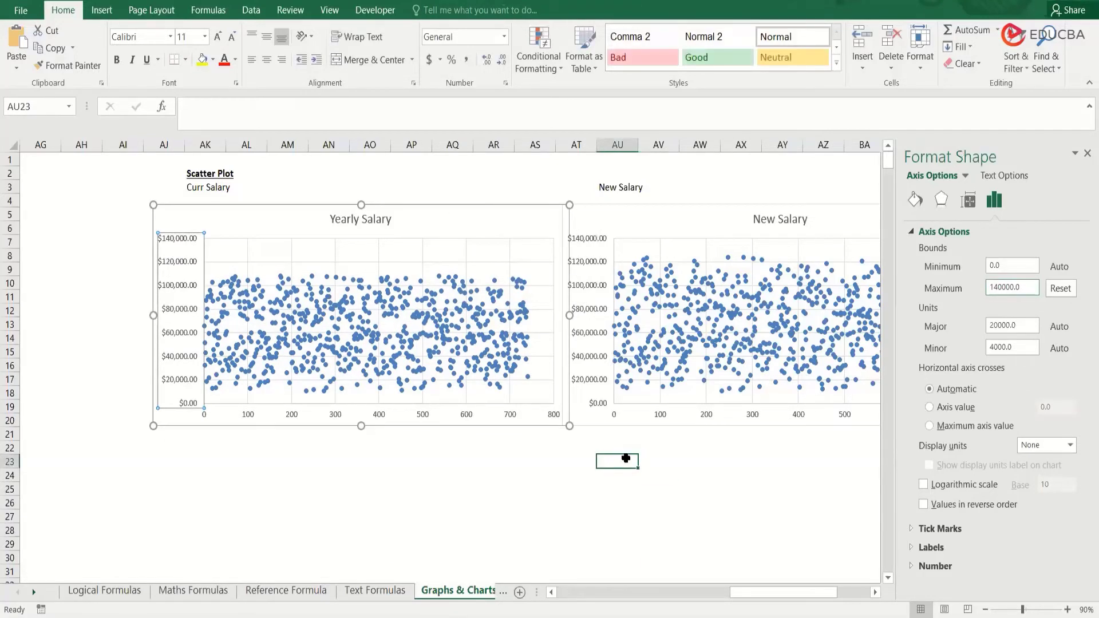
- Delete both axes of the New Salary chart and the horizontal axis of the Yearly Salary chart
left_click(592, 287)
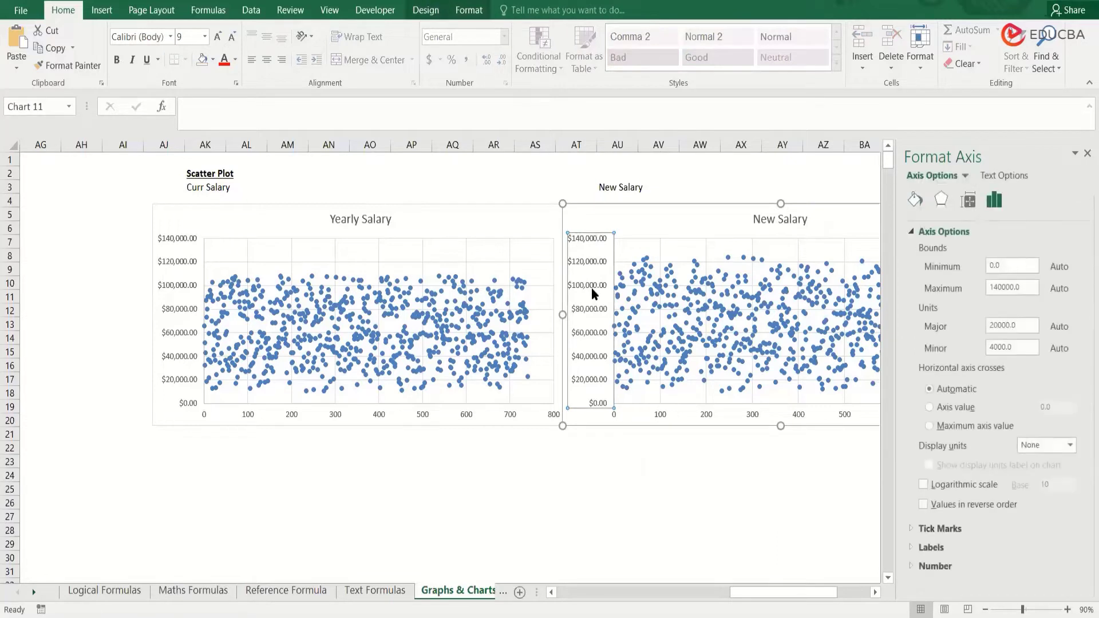
key("Delete")
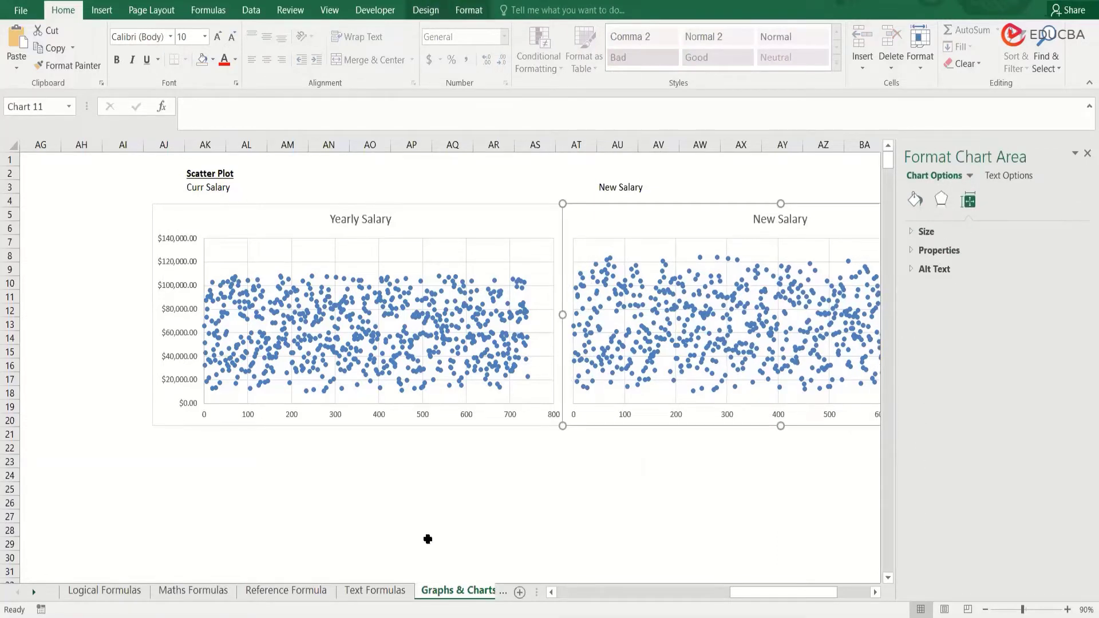
left_click(627, 417)
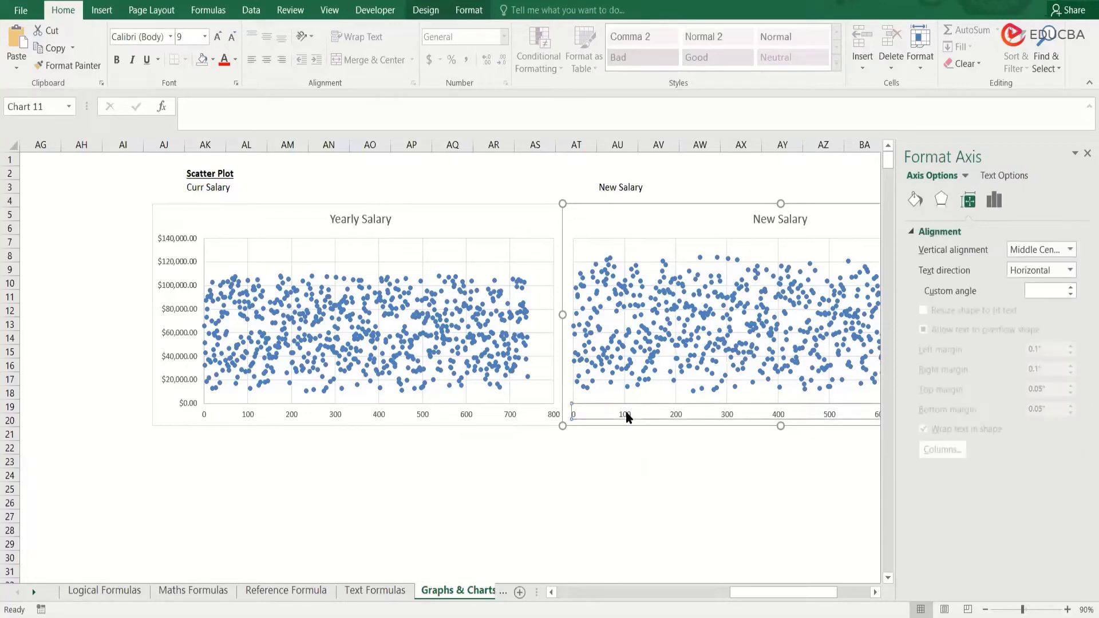
key("Delete")
left_click(511, 417)
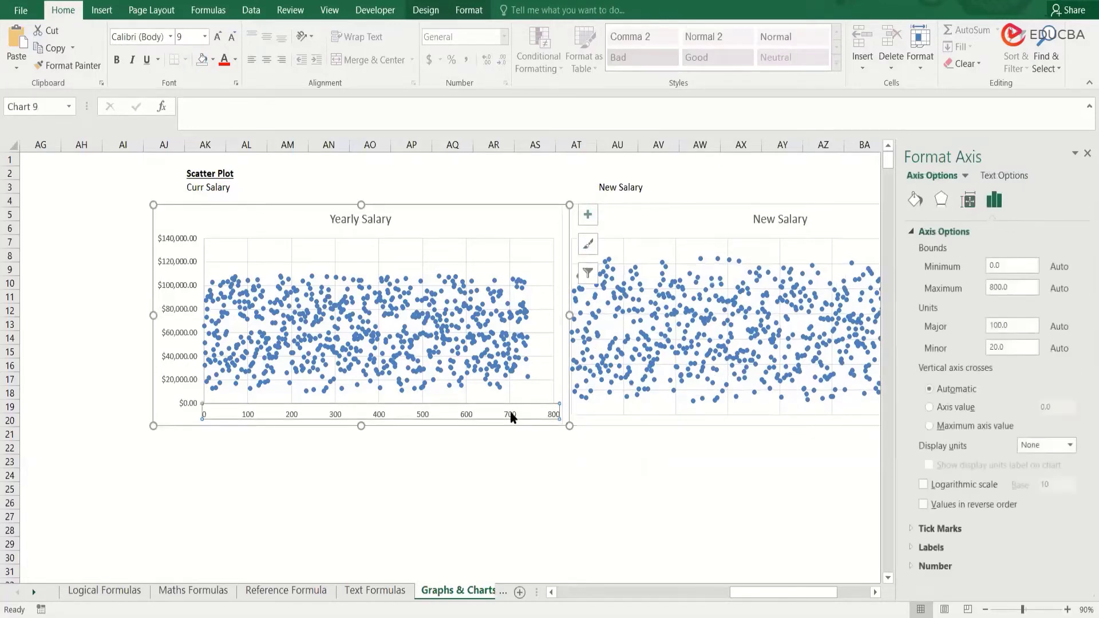
key("Delete")
left_click(583, 461)
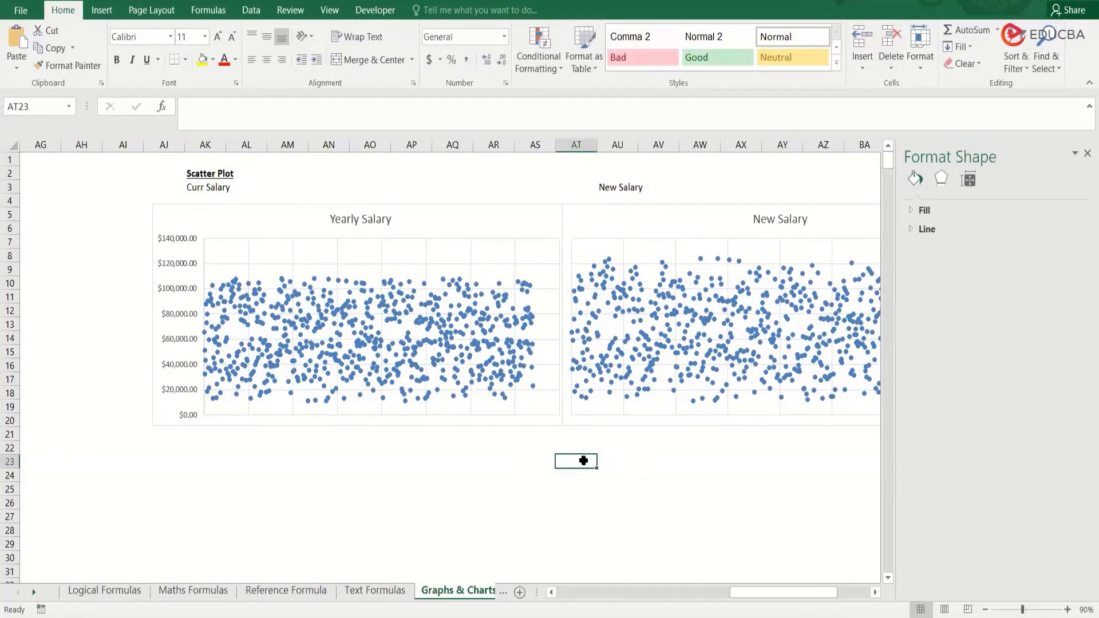
- Fill the New Salary series markers with standard yellow and try a yellow shape outline on them
left_click(874, 593)
left_click(874, 592)
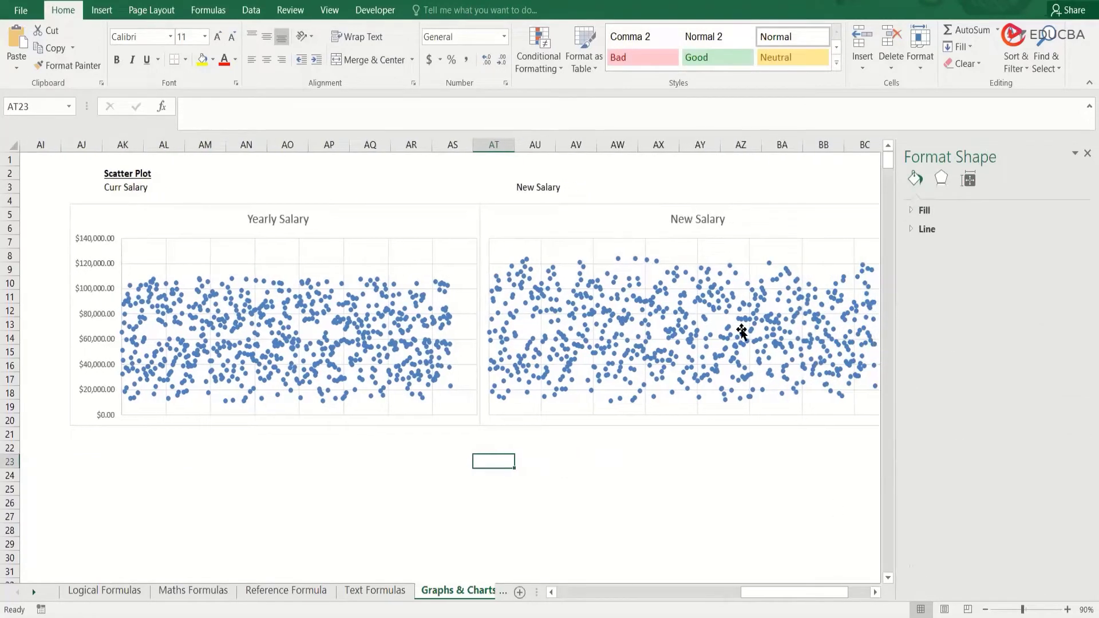
left_click(650, 206)
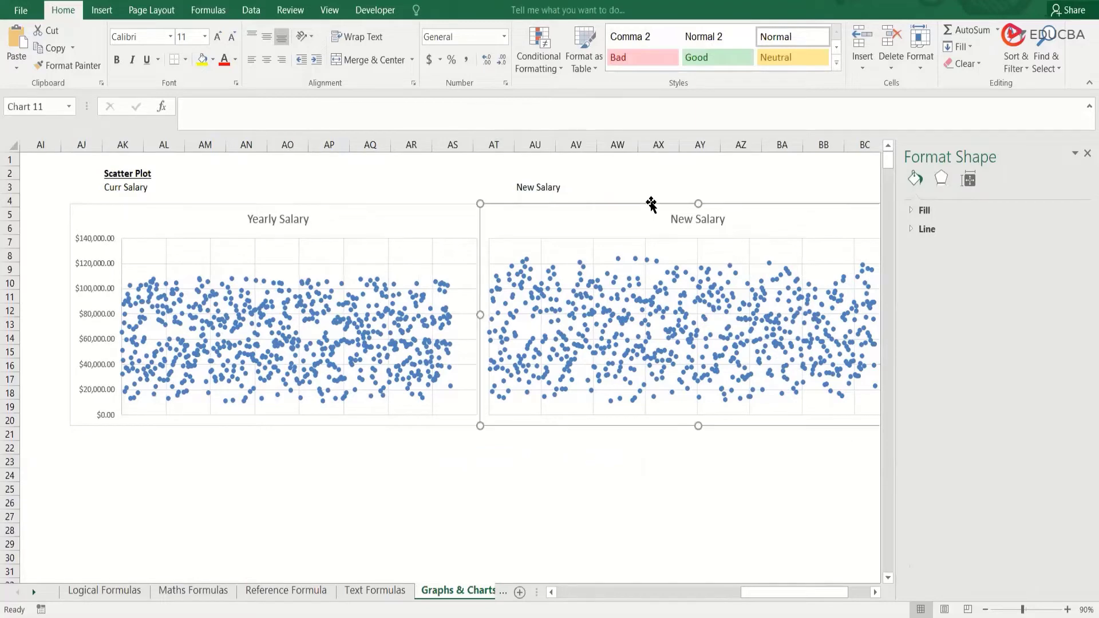
left_click(584, 265)
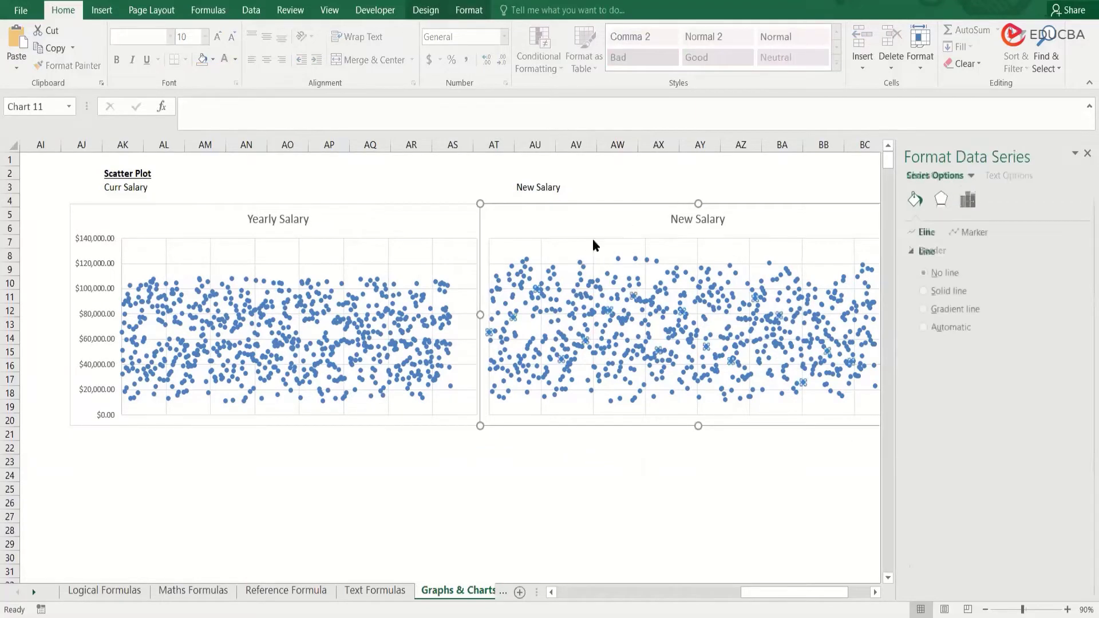
left_click(591, 207)
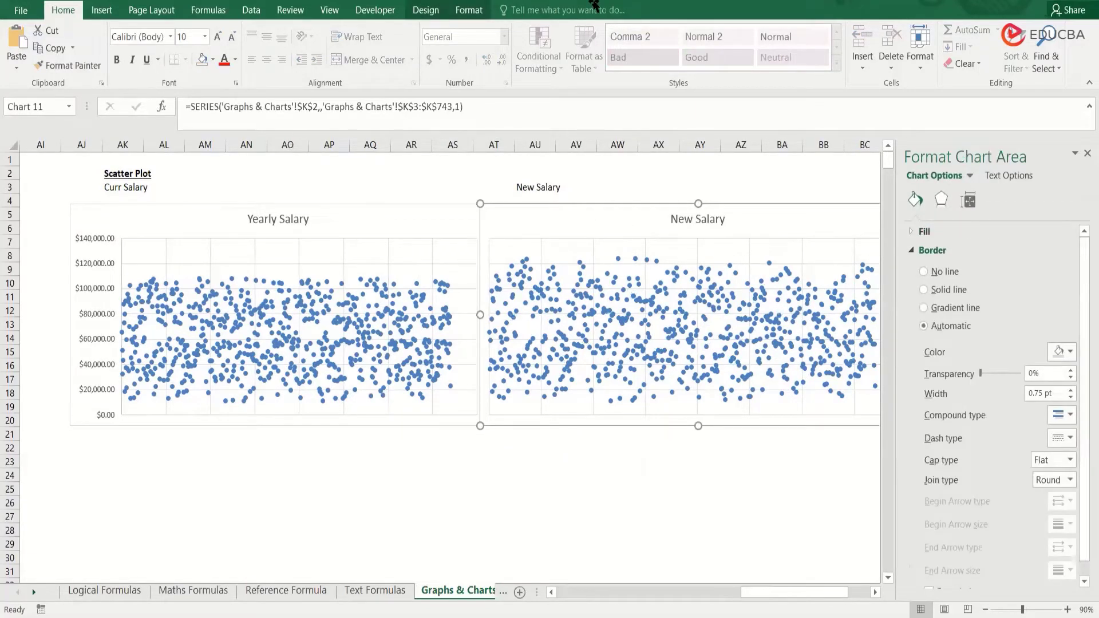
left_click(473, 11)
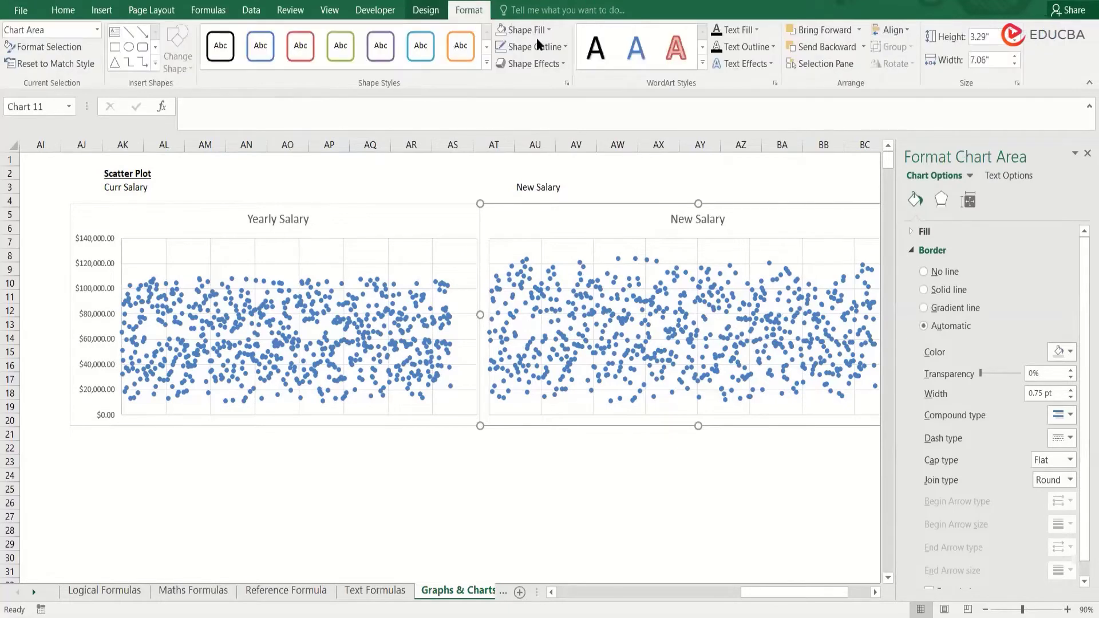
left_click(552, 279)
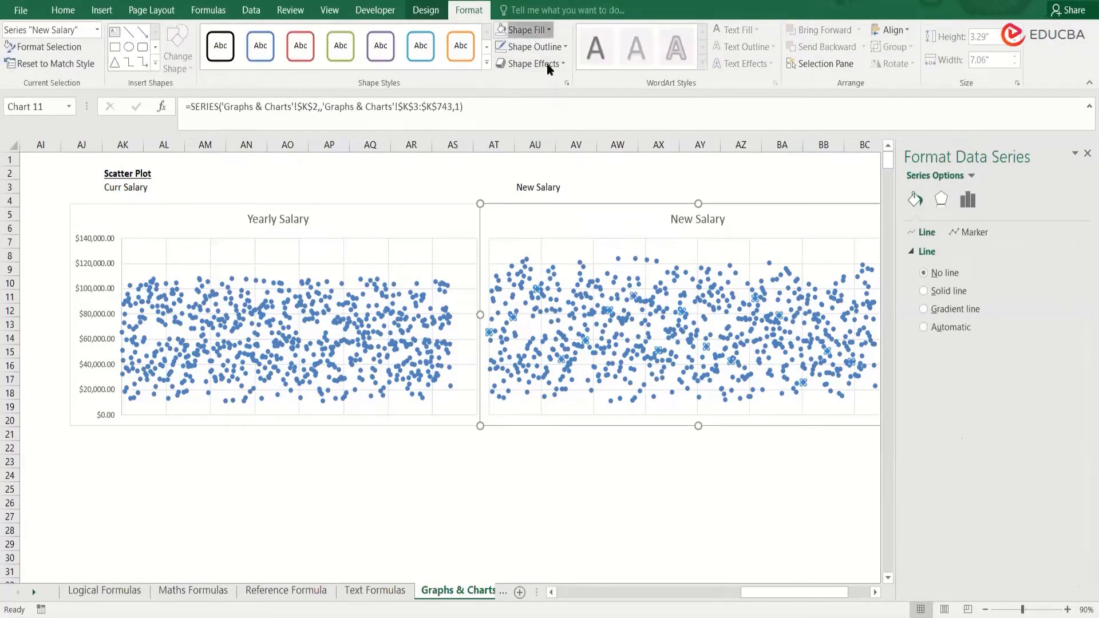
left_click(524, 30)
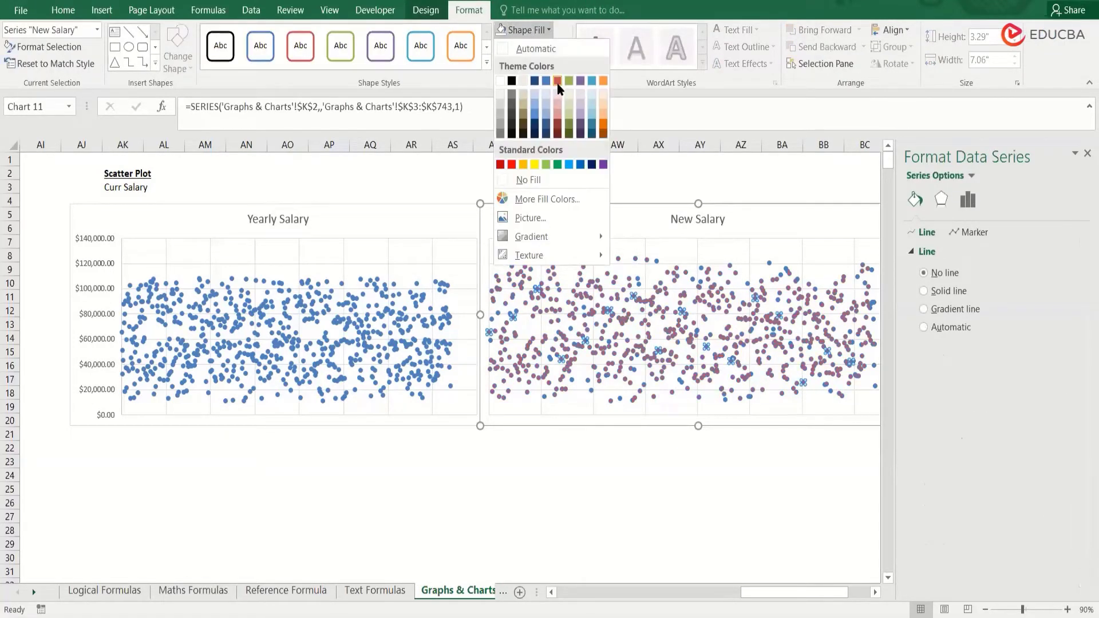
left_click(531, 31)
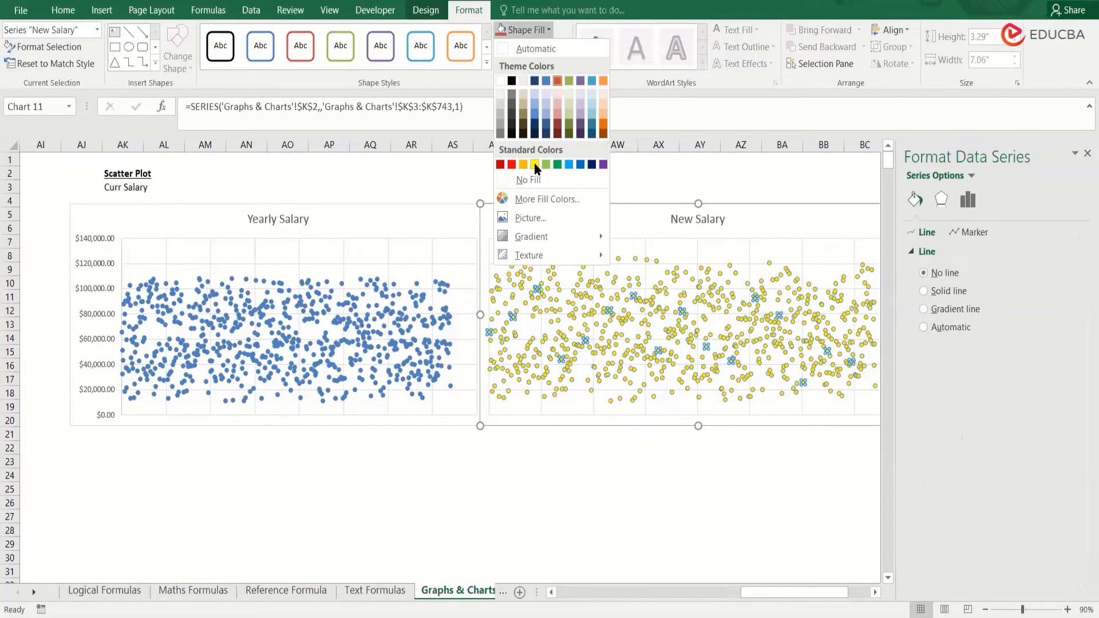
left_click(535, 164)
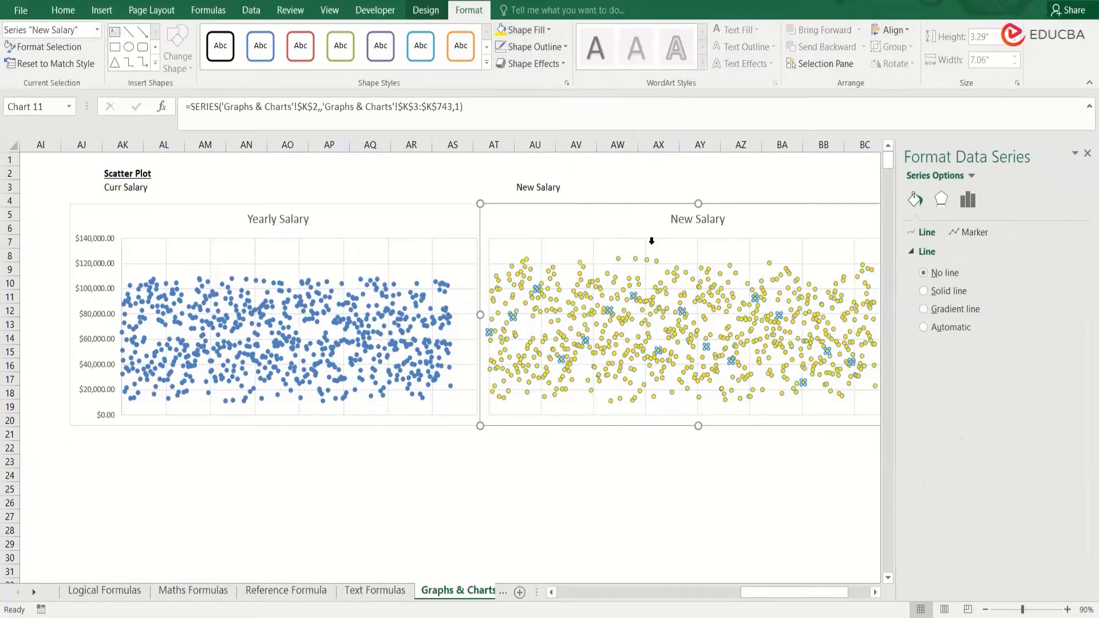
left_click(552, 51)
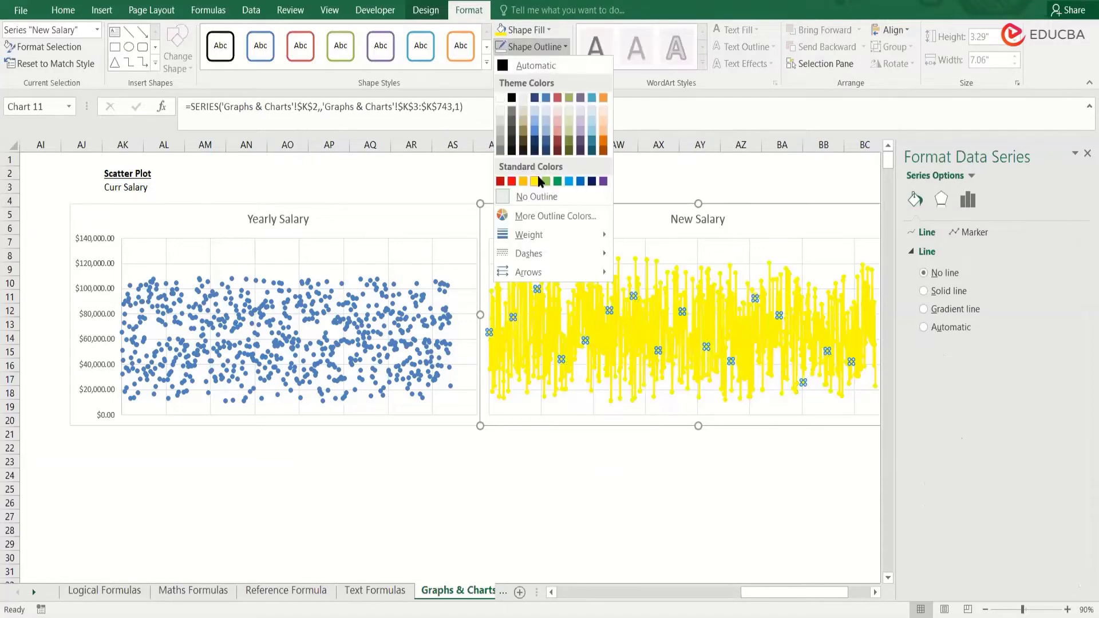
left_click(537, 181)
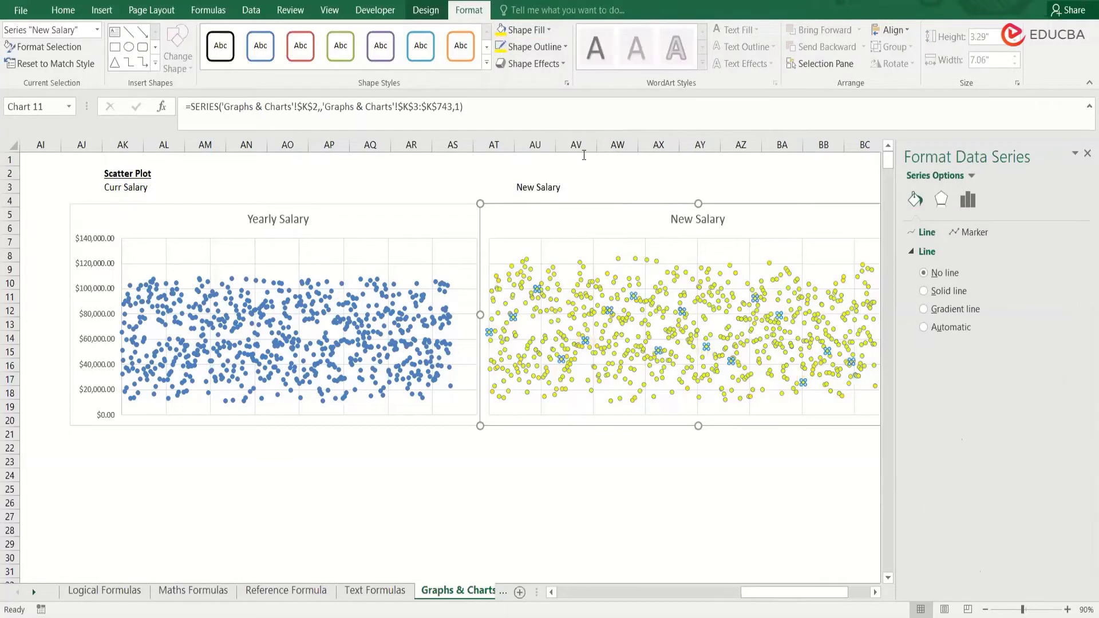
- Set the New Salary chart area to No Fill
left_click(633, 206)
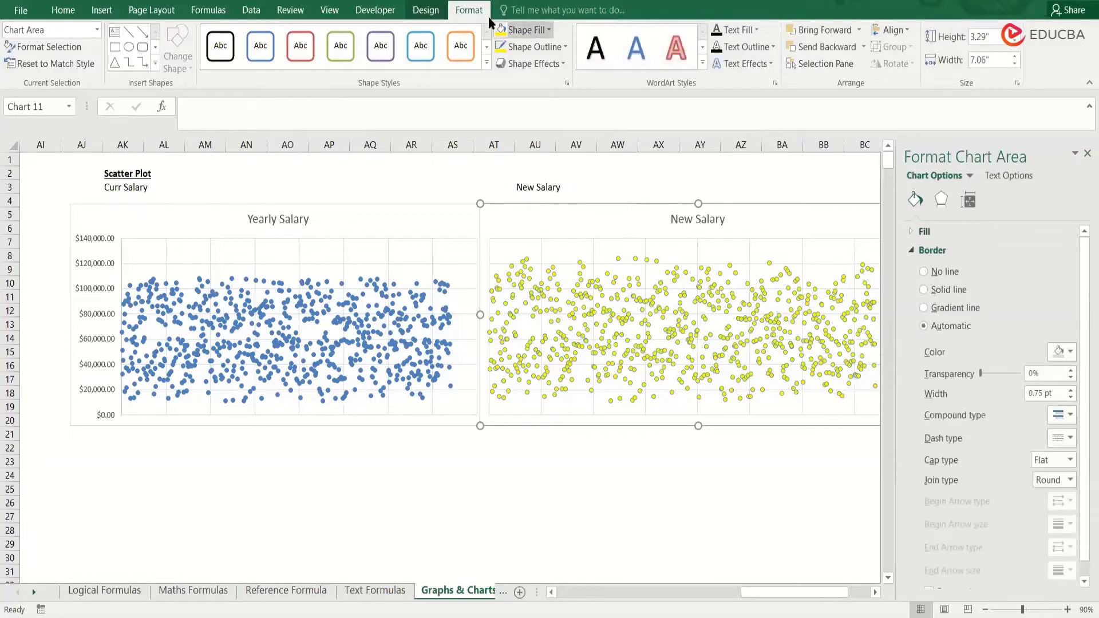
left_click(526, 30)
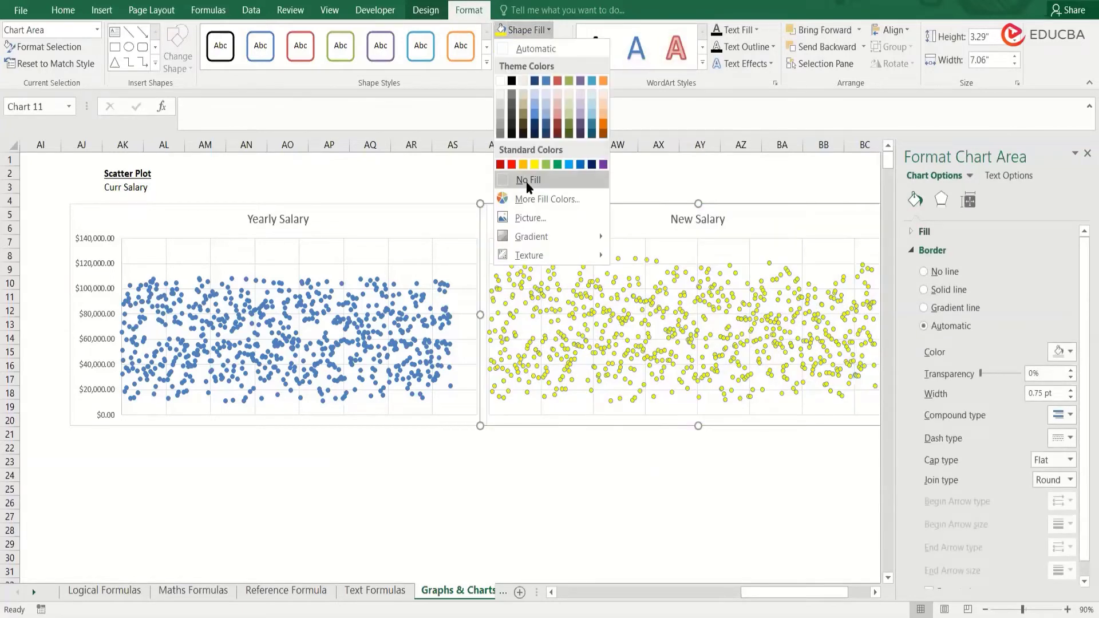
left_click(527, 179)
left_click_drag(530, 187, 417, 205)
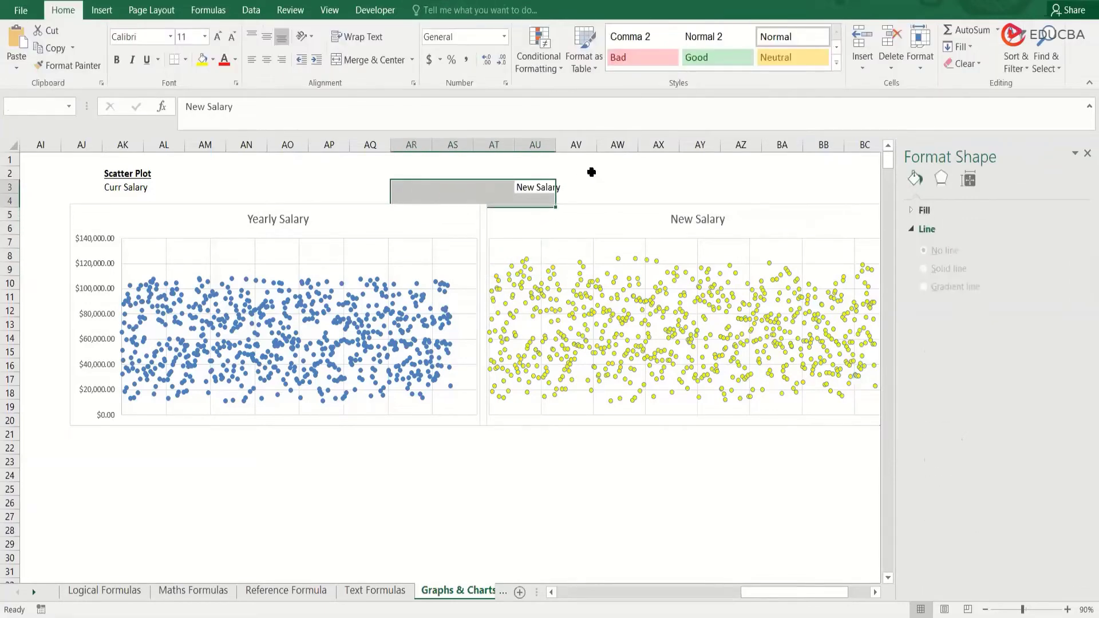
- Set the Yearly Salary chart area to No Fill
left_click(365, 207)
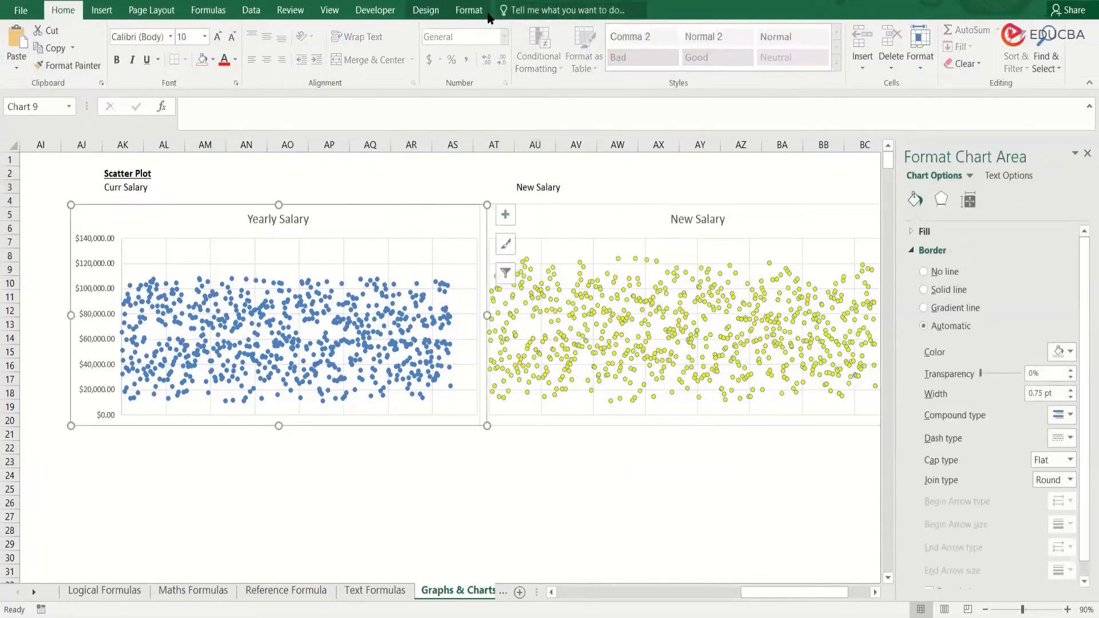
left_click(469, 9)
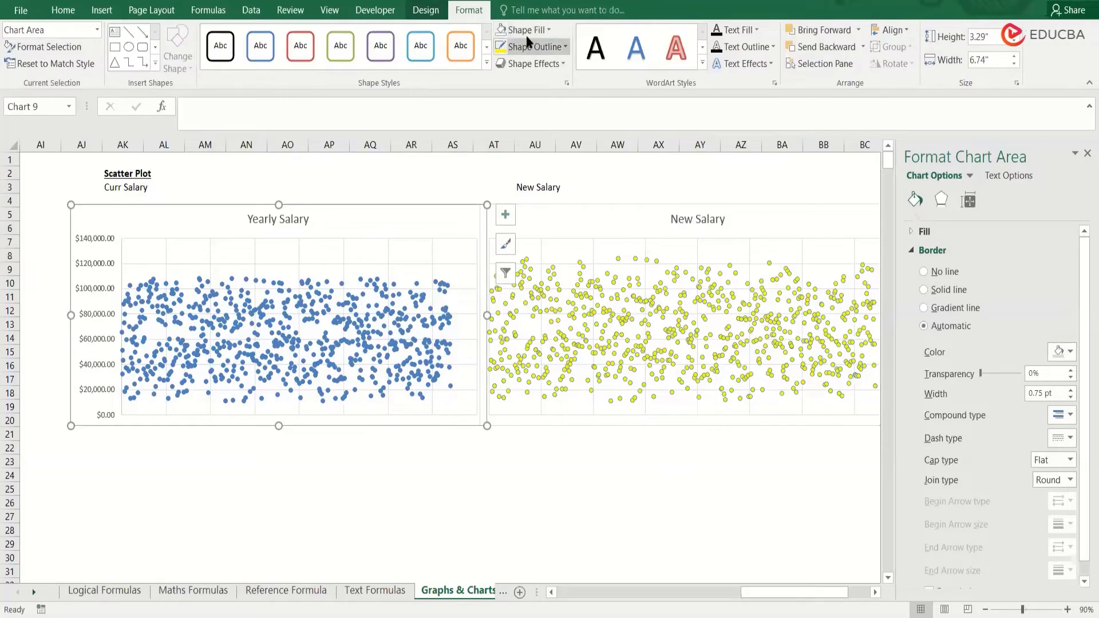
left_click(532, 36)
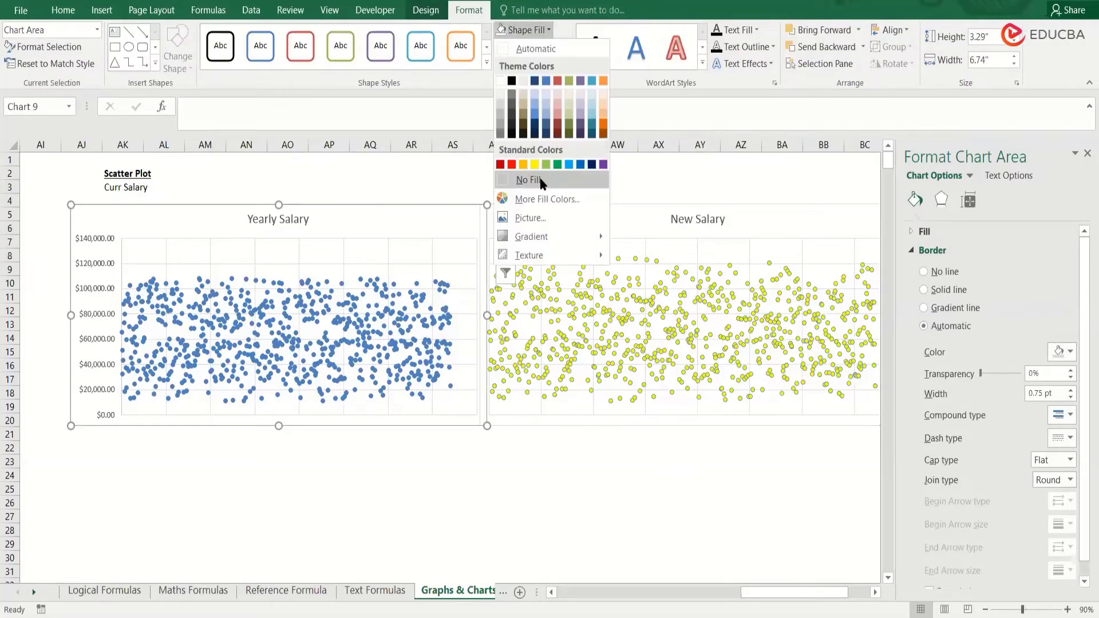
left_click(542, 183)
- Try overlaying the New Salary chart on the Yearly Salary chart and move it back beside it
left_click_drag(566, 204, 199, 204)
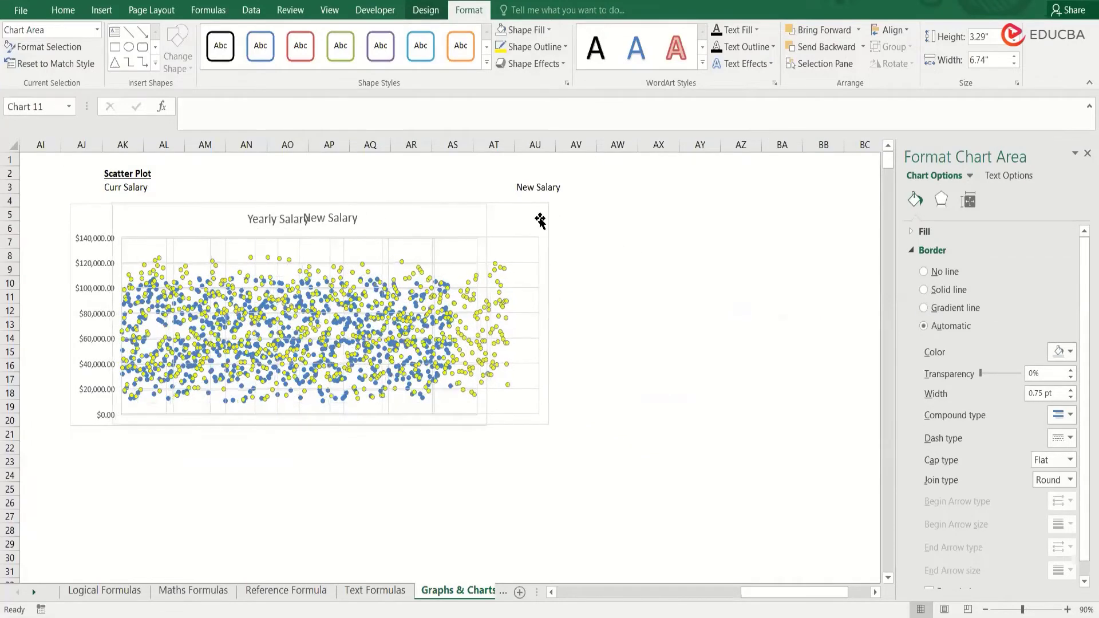
left_click_drag(541, 220, 652, 233)
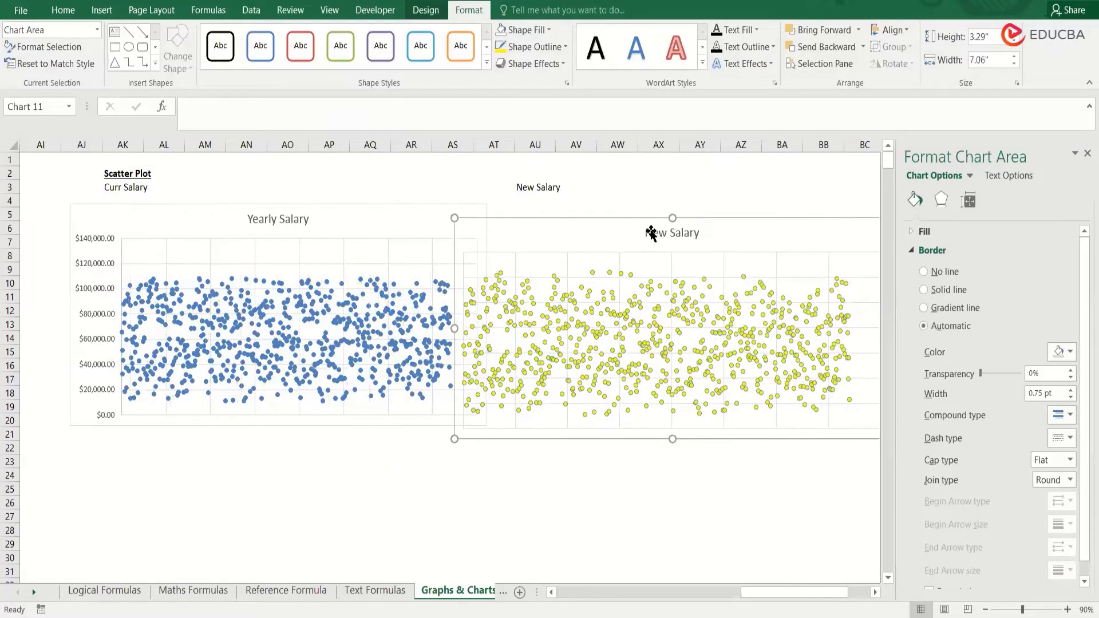
- Change the Yearly Salary chart's title to "Curr vs New Salary"
left_click(299, 216)
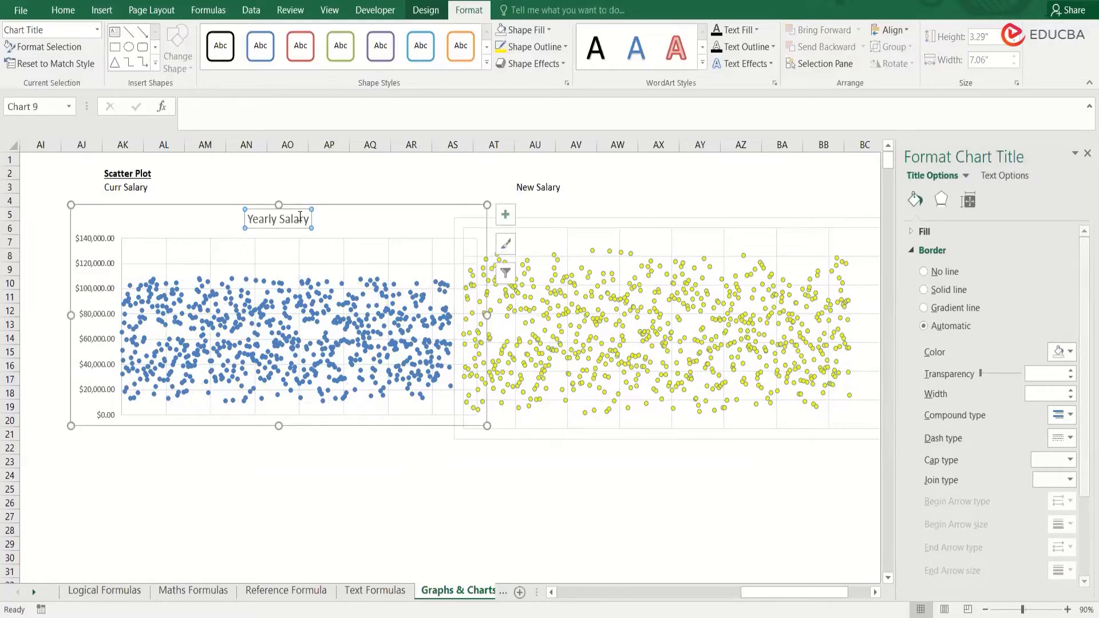
left_click(300, 217)
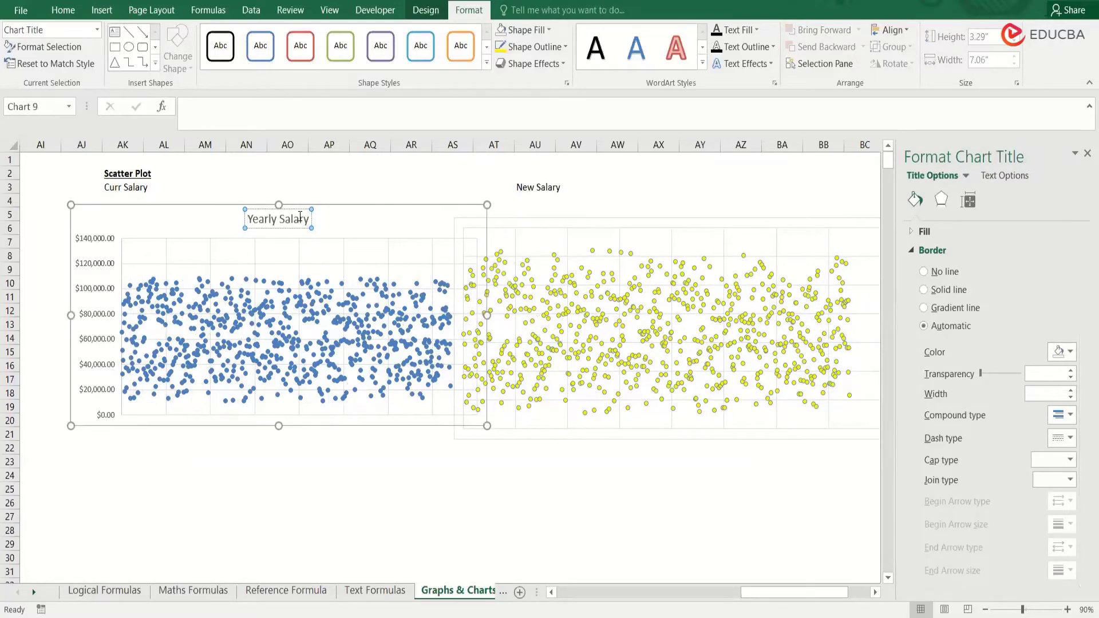
double_click(272, 218)
type("Curr")
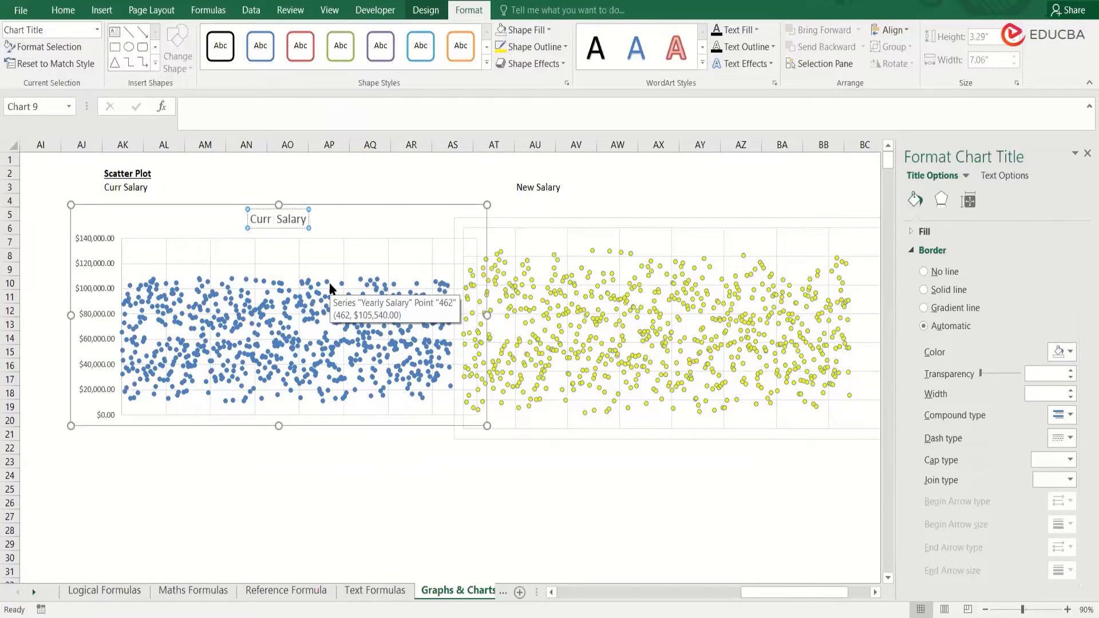
type(" vs NEW")
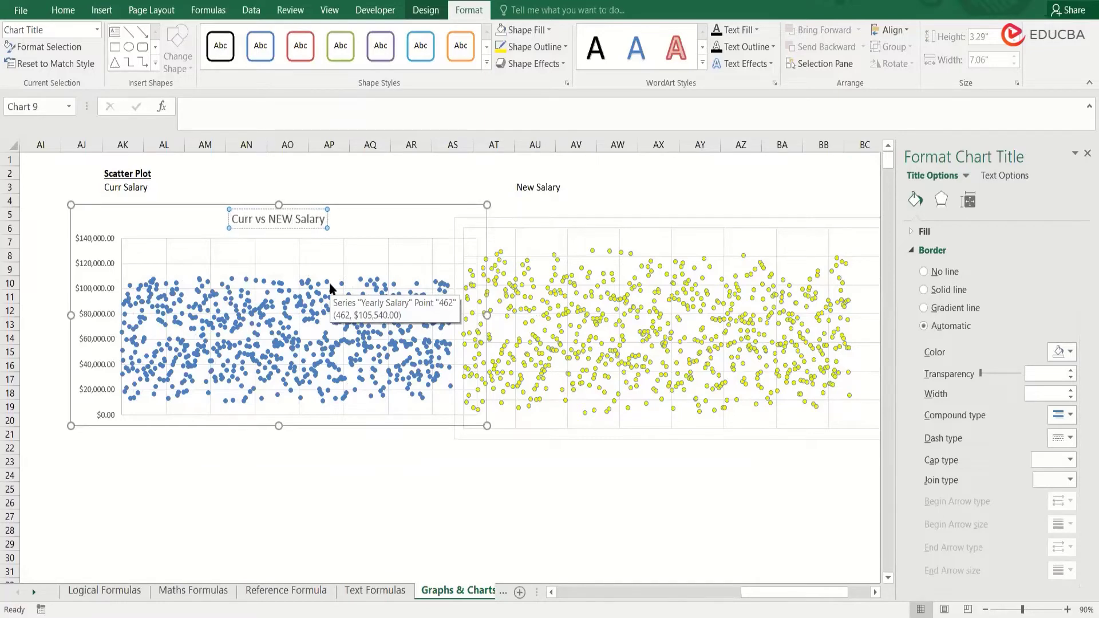
key("BackSpace")
key("BackSpace")
type("ew")
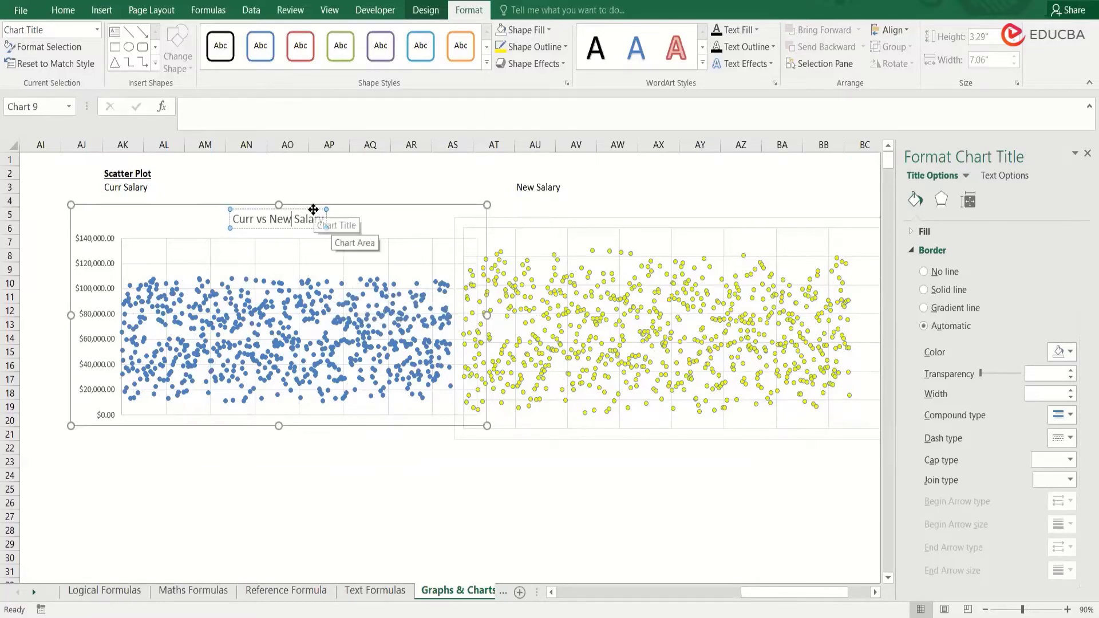
- Delete the titles of both salary charts and shift the New Salary chart slightly to the right
left_click(314, 209)
key("Delete")
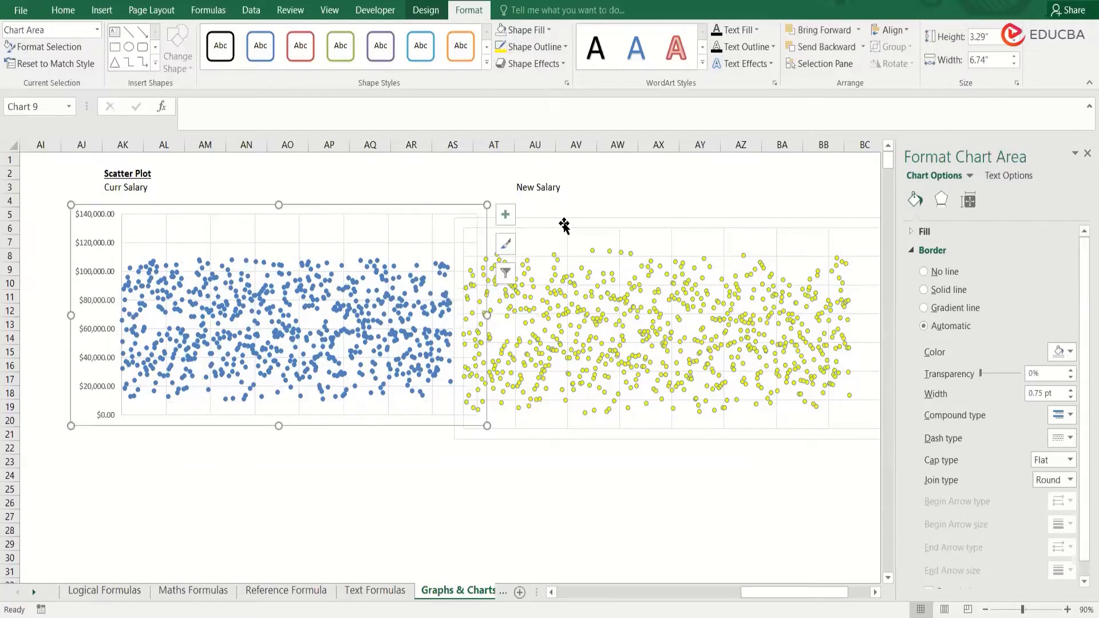
left_click_drag(562, 215, 584, 220)
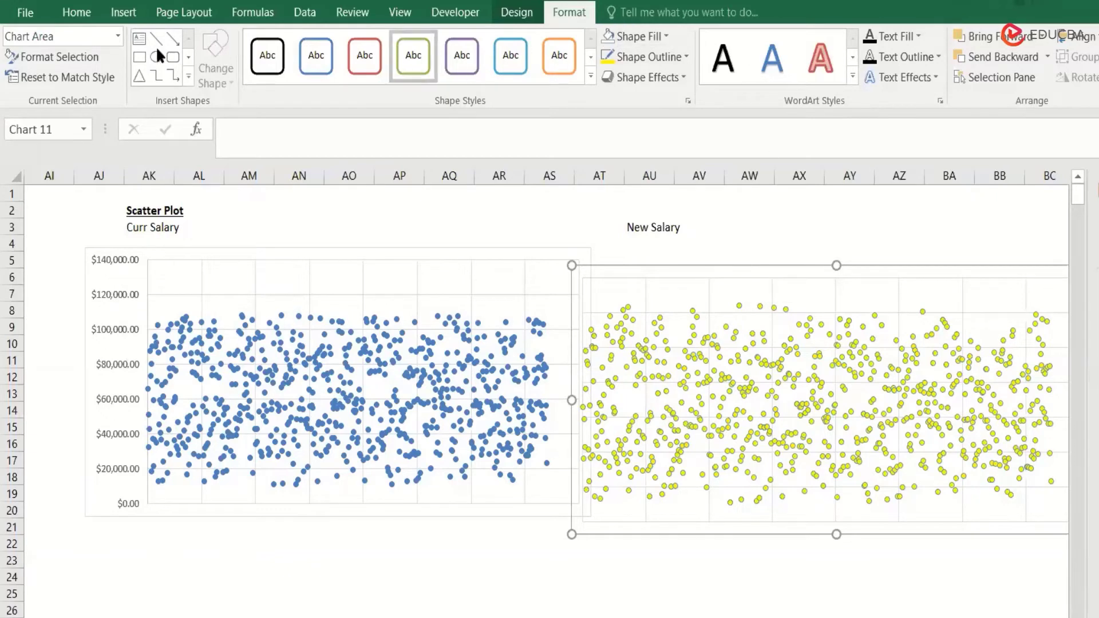
- Add the primary vertical axis back to the New Salary chart and set its label text fill to No Fill
left_click(511, 16)
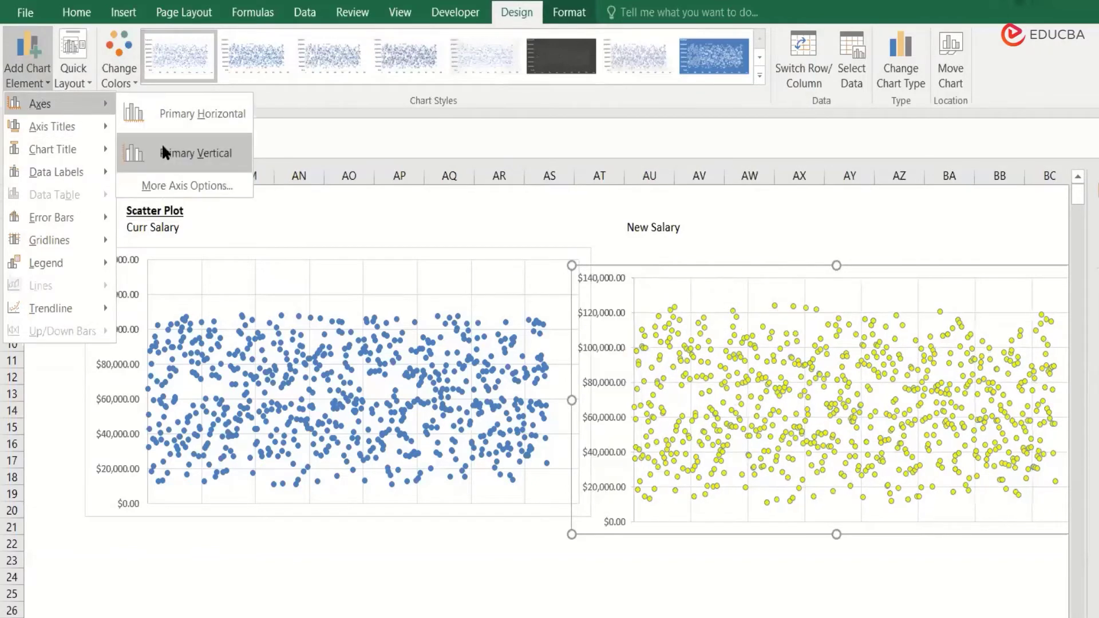
left_click(161, 144)
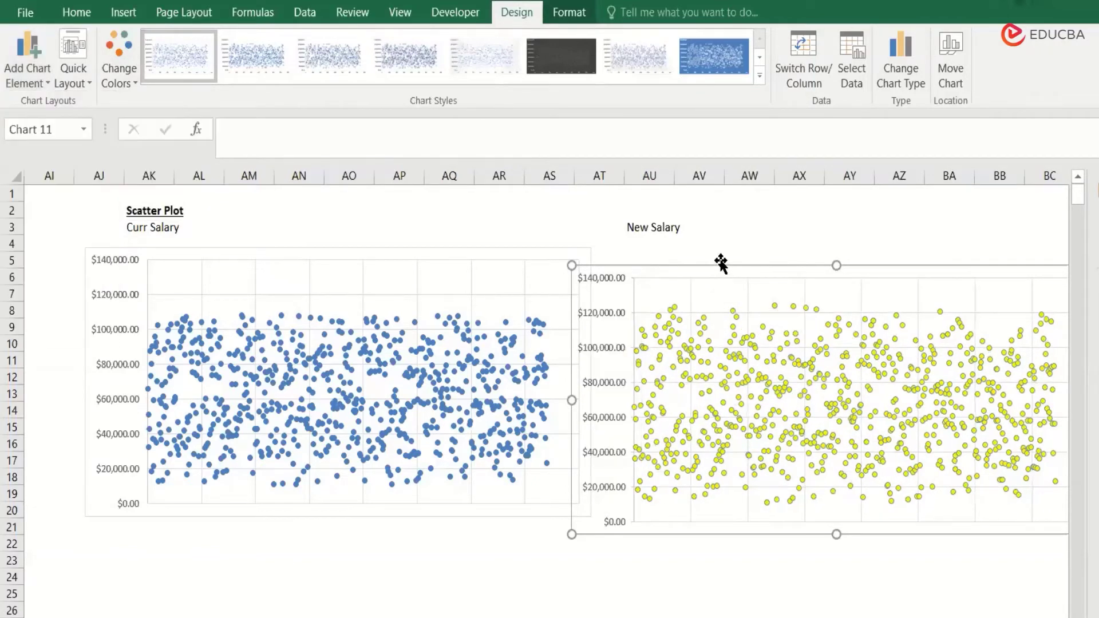
left_click(607, 275)
left_click(74, 12)
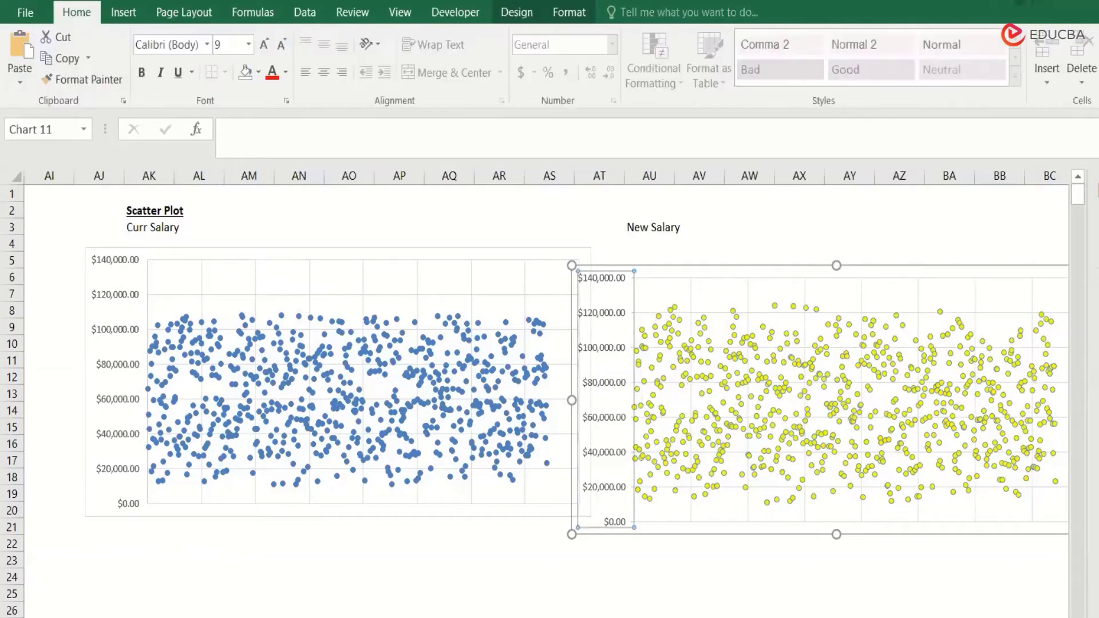
left_click(588, 13)
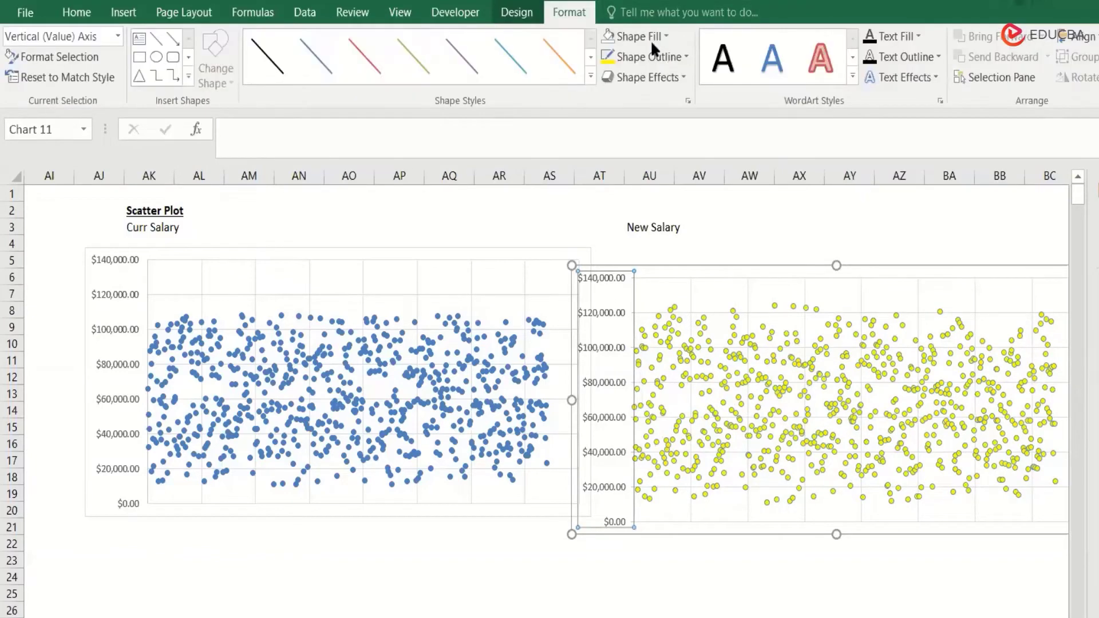
left_click(916, 36)
left_click(912, 220)
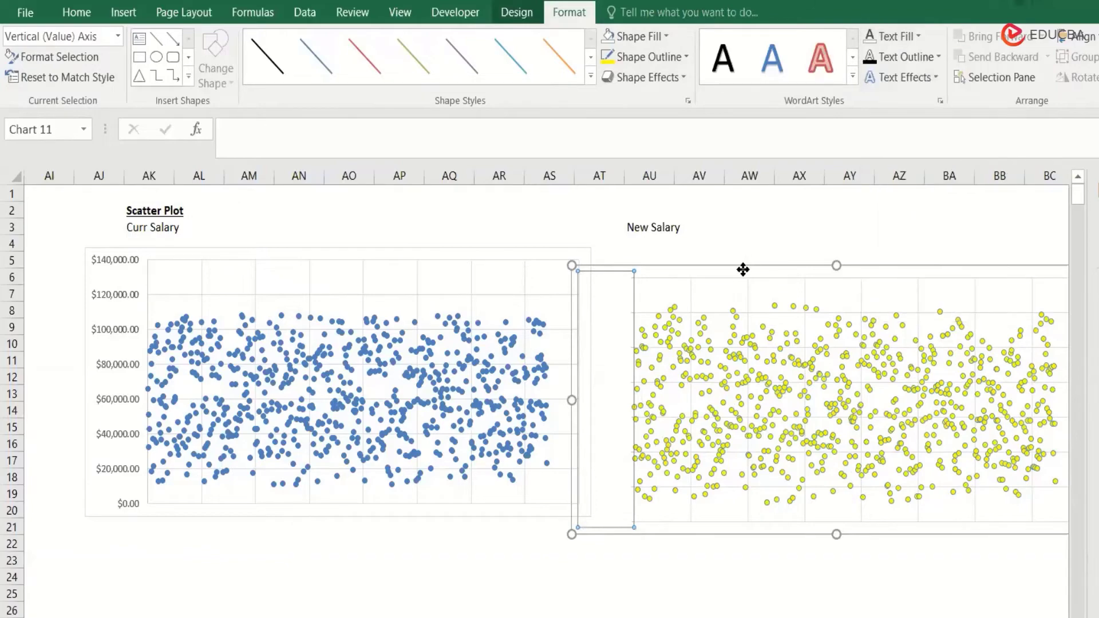
- Move the New Salary chart clear of the current salary chart and enlarge the height and width of both charts together
left_click_drag(743, 269, 659, 229)
left_click(530, 253)
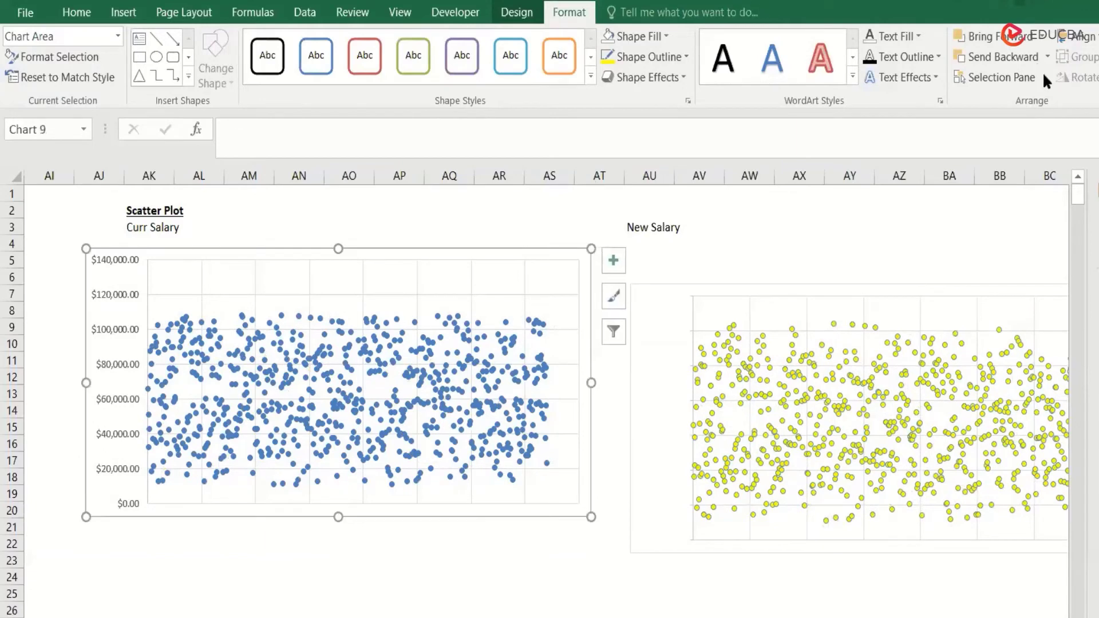
left_click(937, 288, "ctrl")
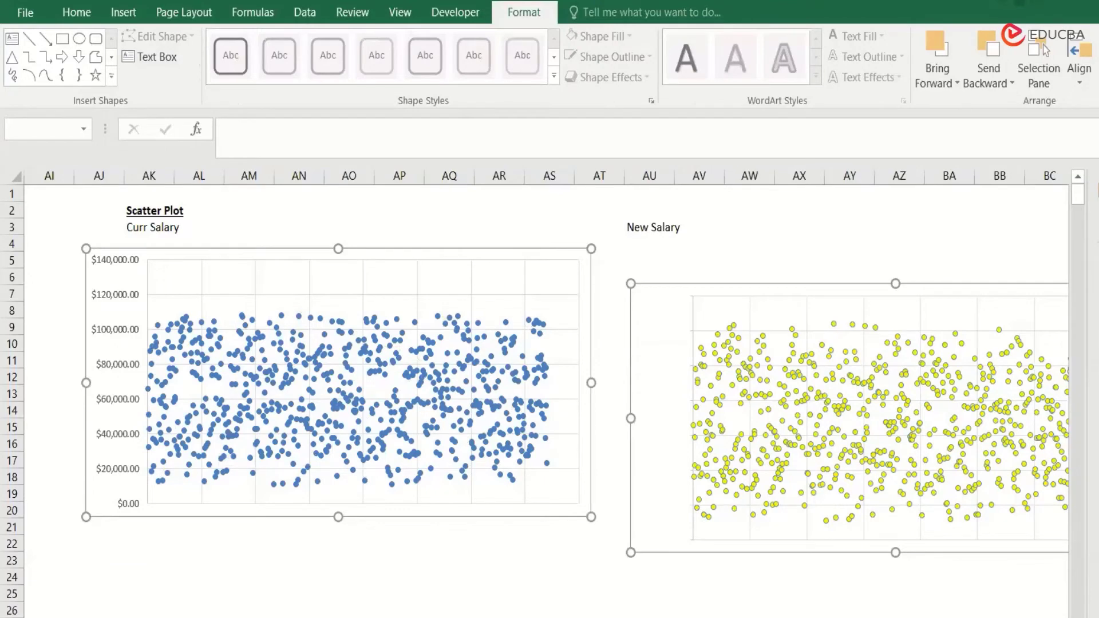
left_click(1098, 36)
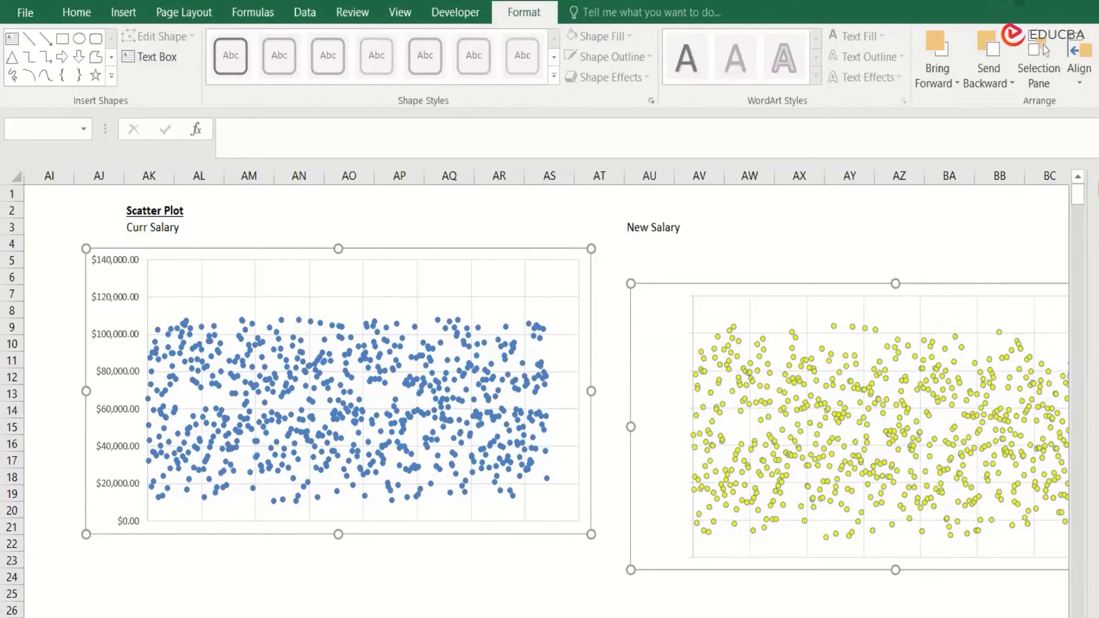
key("Return")
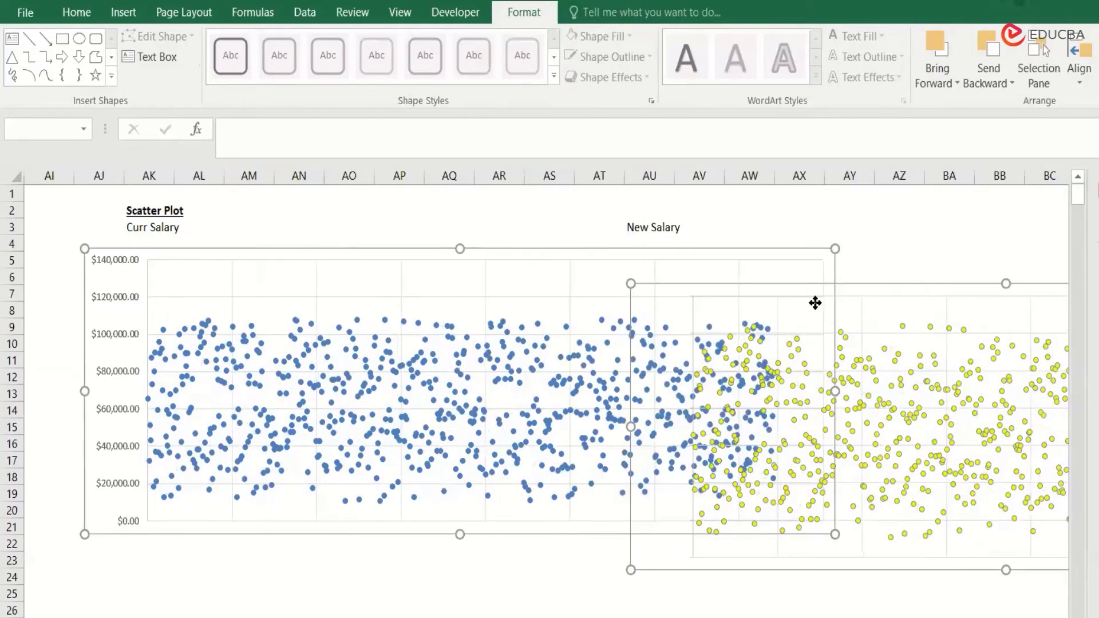
- Shift both charts slightly left and overlay the New Salary chart on the current salary chart with their plot areas aligned
left_click_drag(816, 303, 783, 303)
left_click(935, 244)
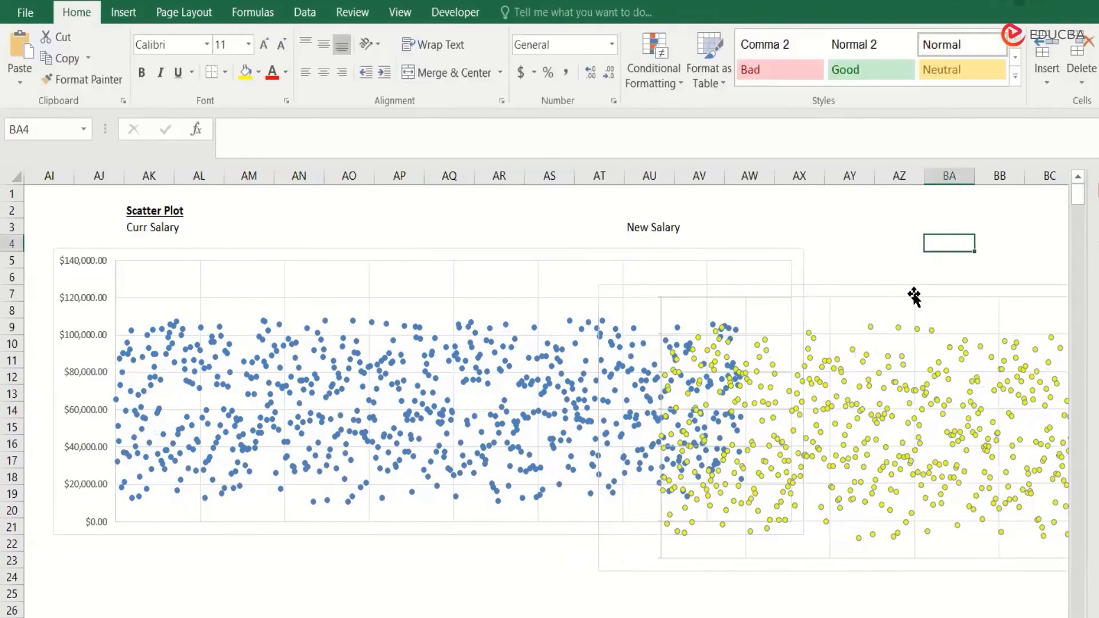
left_click_drag(914, 296, 369, 246)
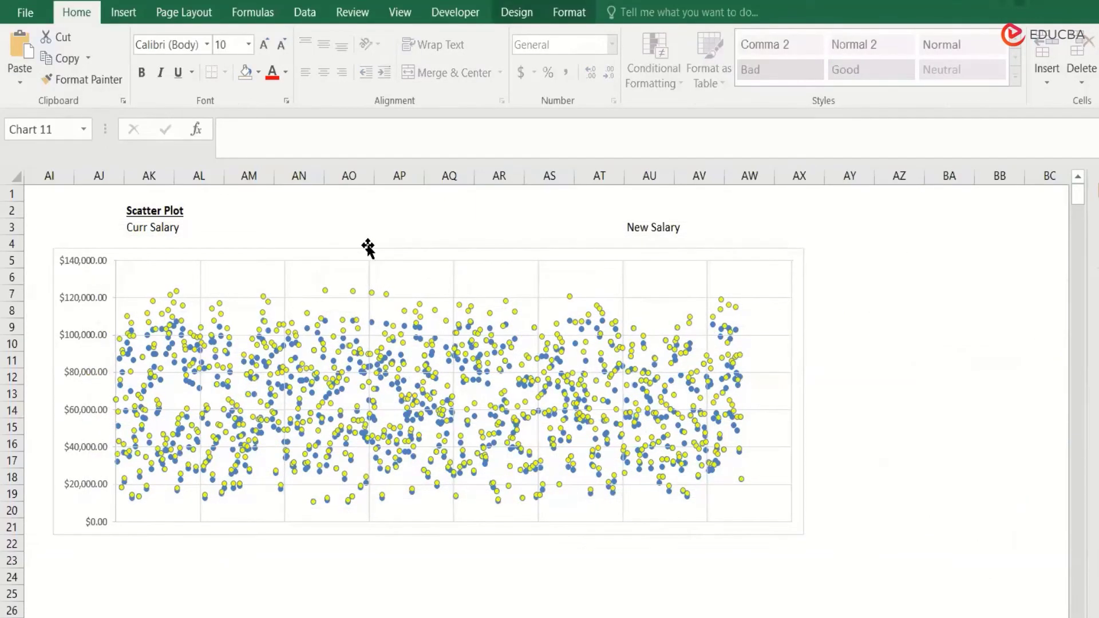
left_click(898, 410)
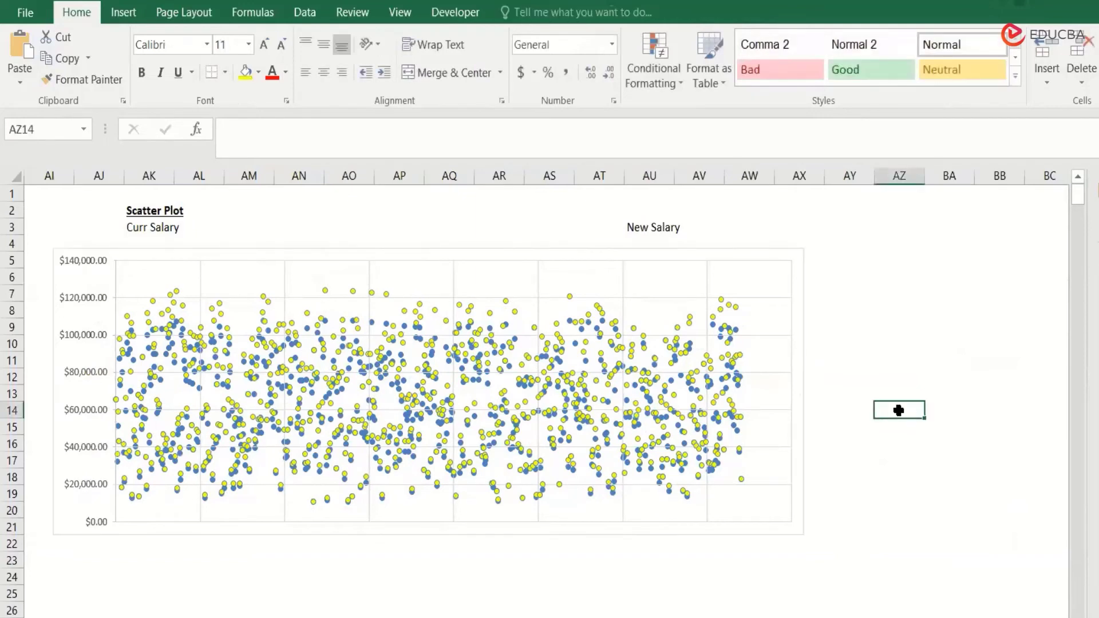